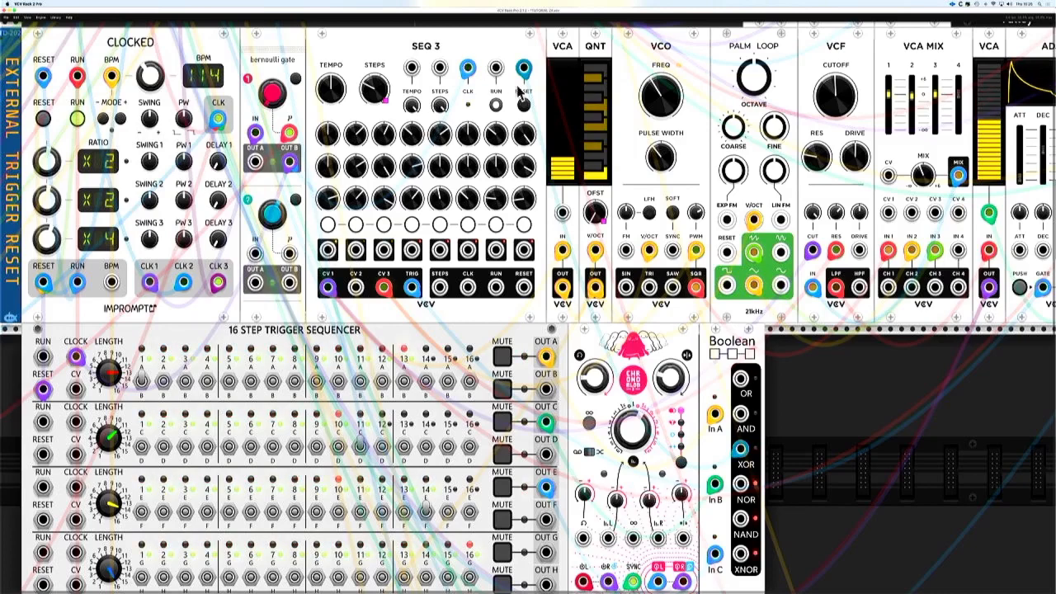
Step: Locate the Shift Register row below the trigger sequencer and examine the cables between its standalone Shift Register module and the Scope
drag(546, 422, 715, 485)
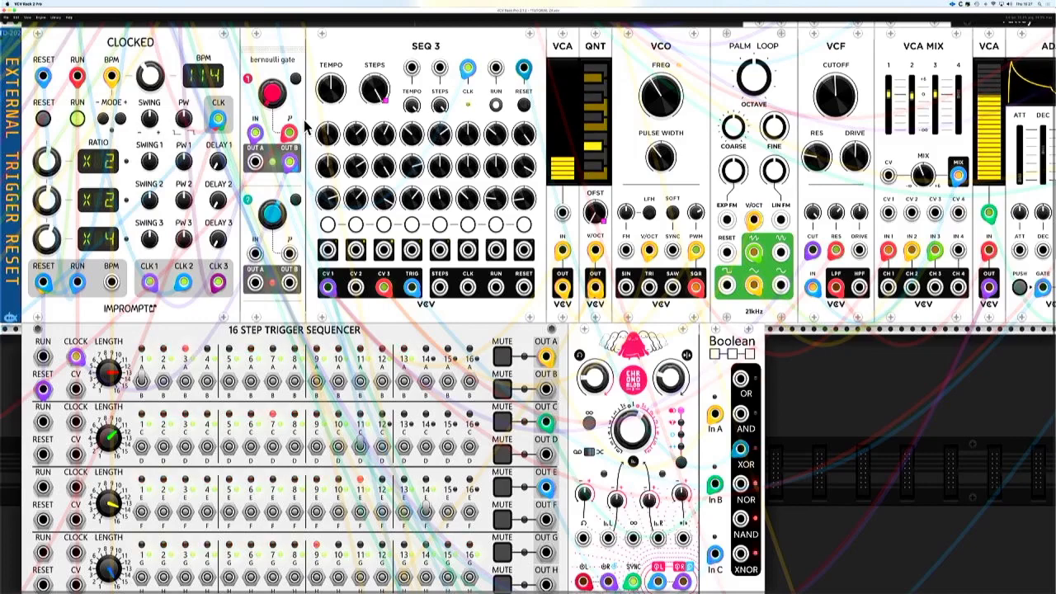
scroll(307, 128, down, 1)
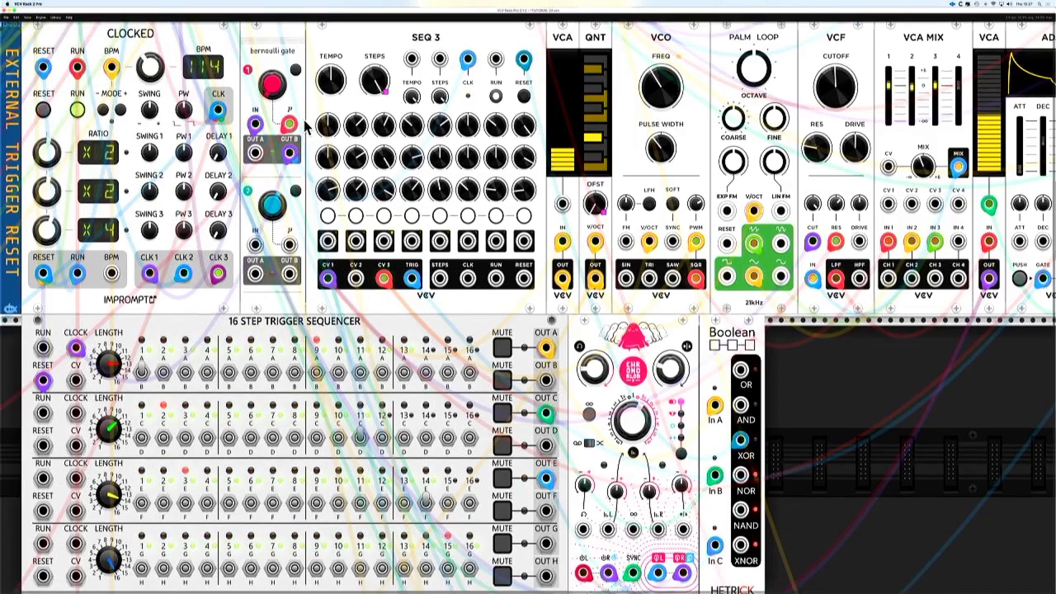
scroll(306, 128, down, 5)
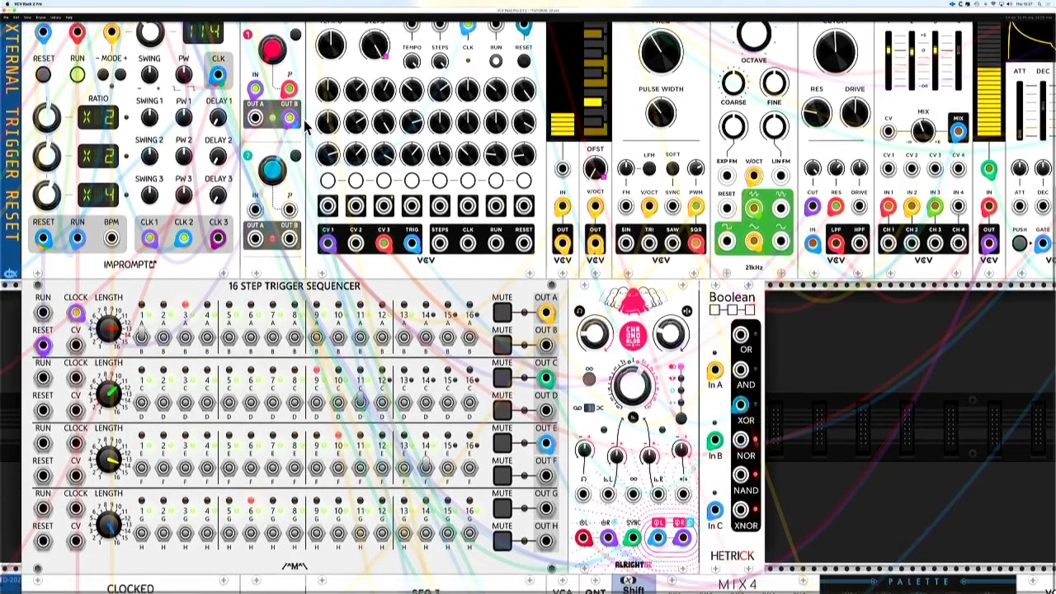
scroll(306, 128, down, 5)
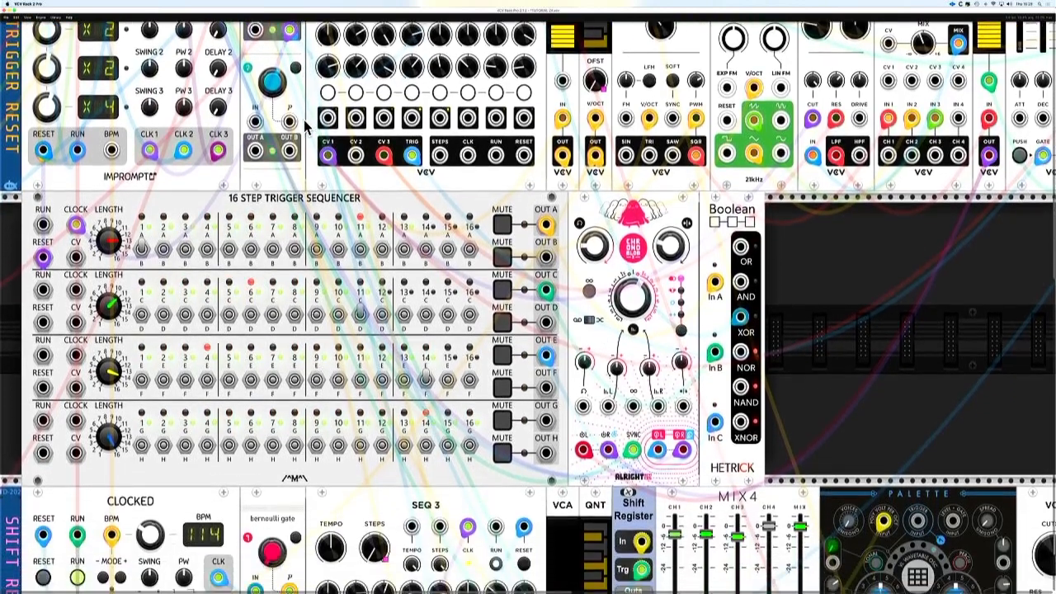
scroll(306, 128, down, 3)
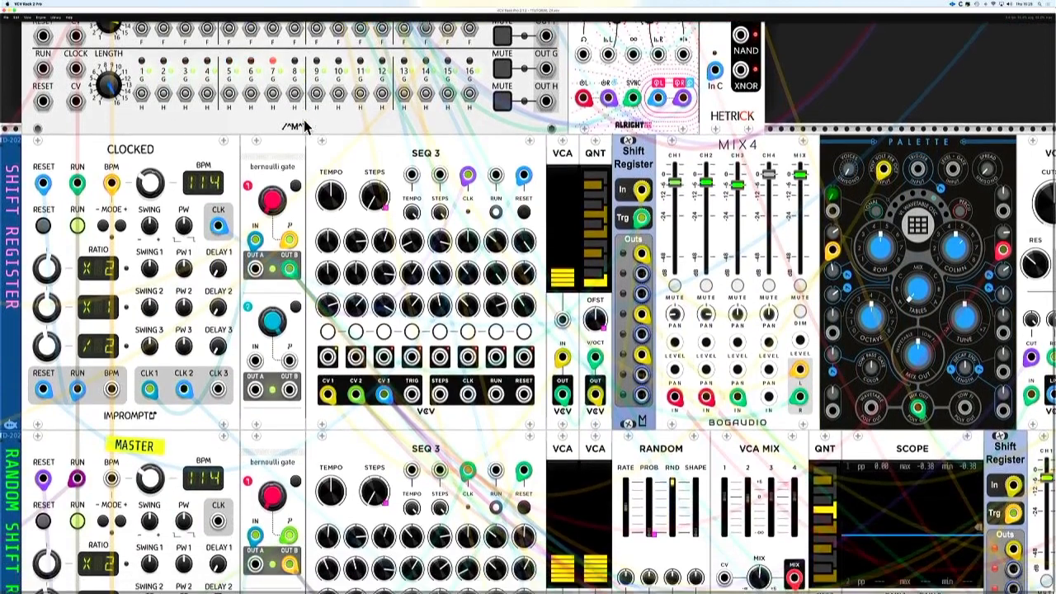
scroll(306, 128, down, 5)
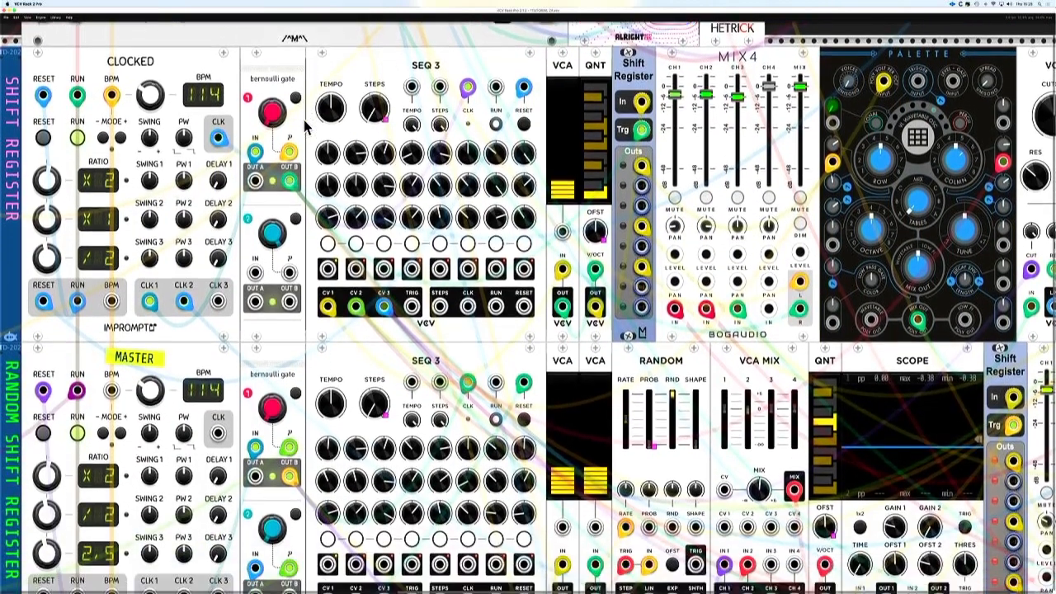
scroll(305, 125, down, 1)
scroll(305, 125, right, 1)
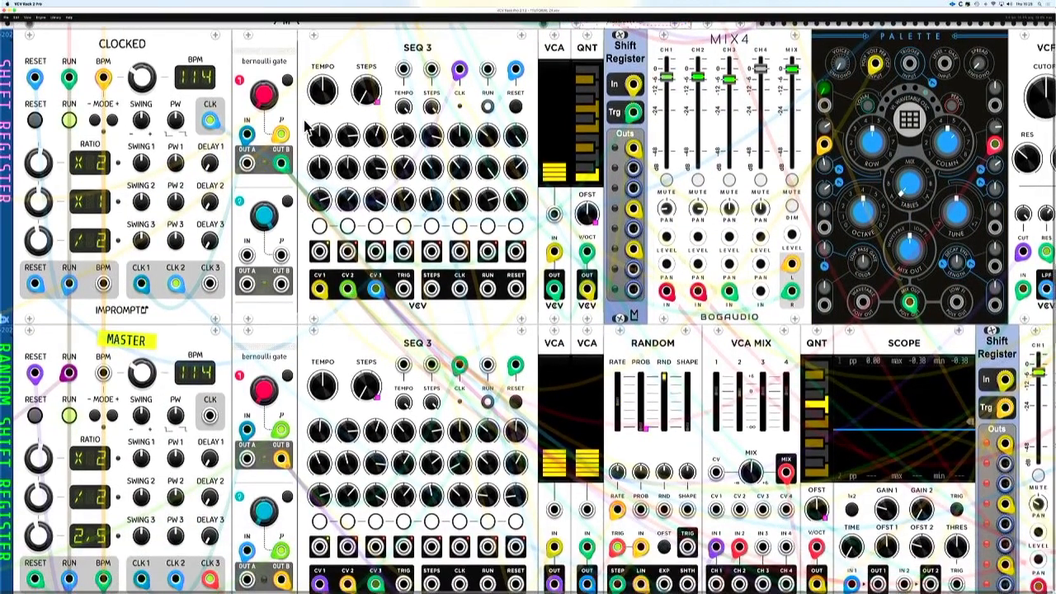
scroll(307, 128, left, 4)
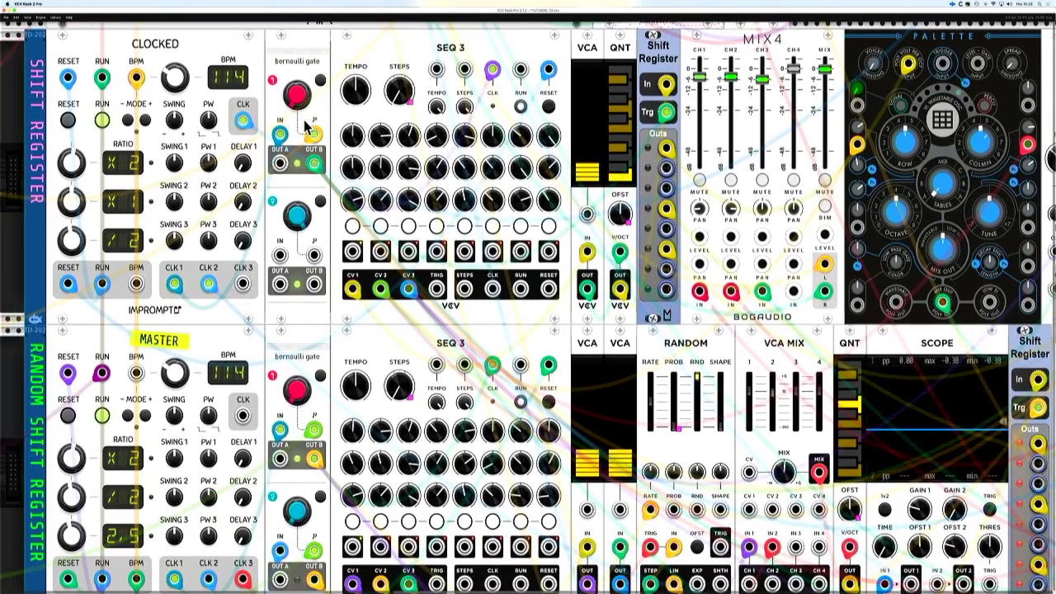
scroll(307, 124, left, 7)
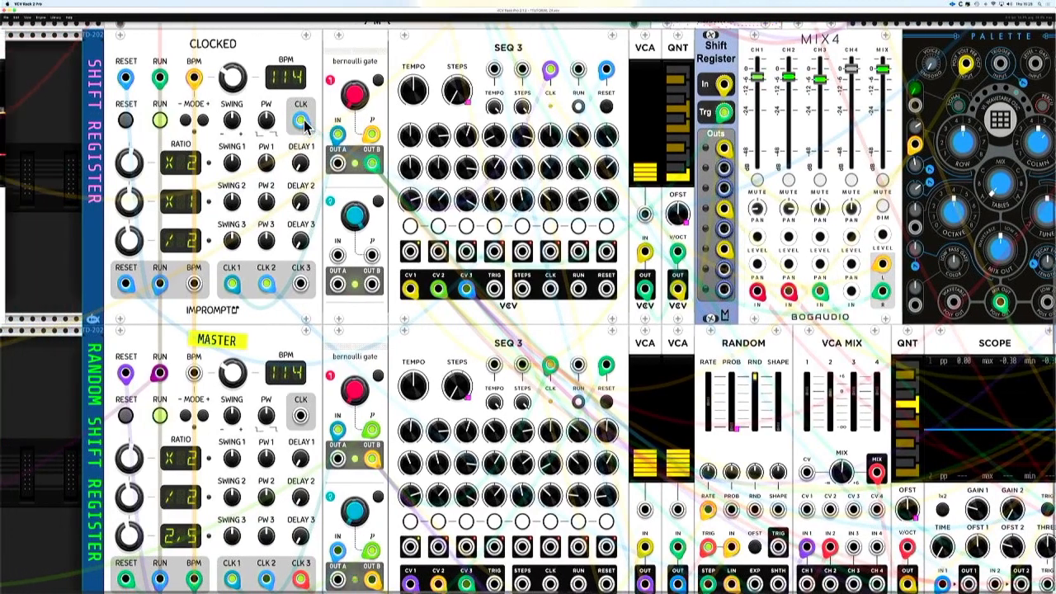
scroll(305, 122, left, 7)
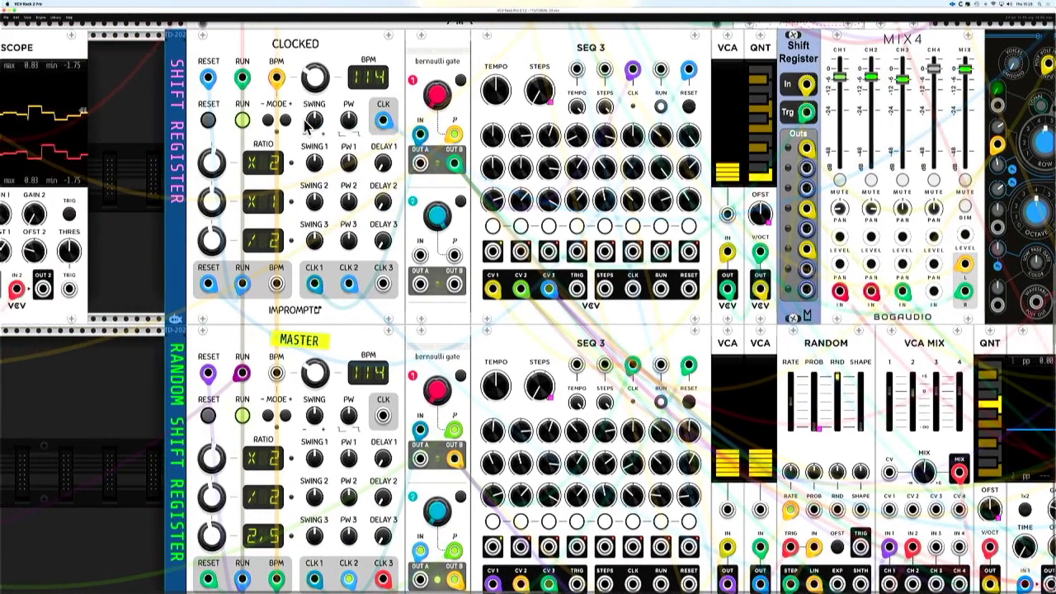
scroll(307, 124, left, 7)
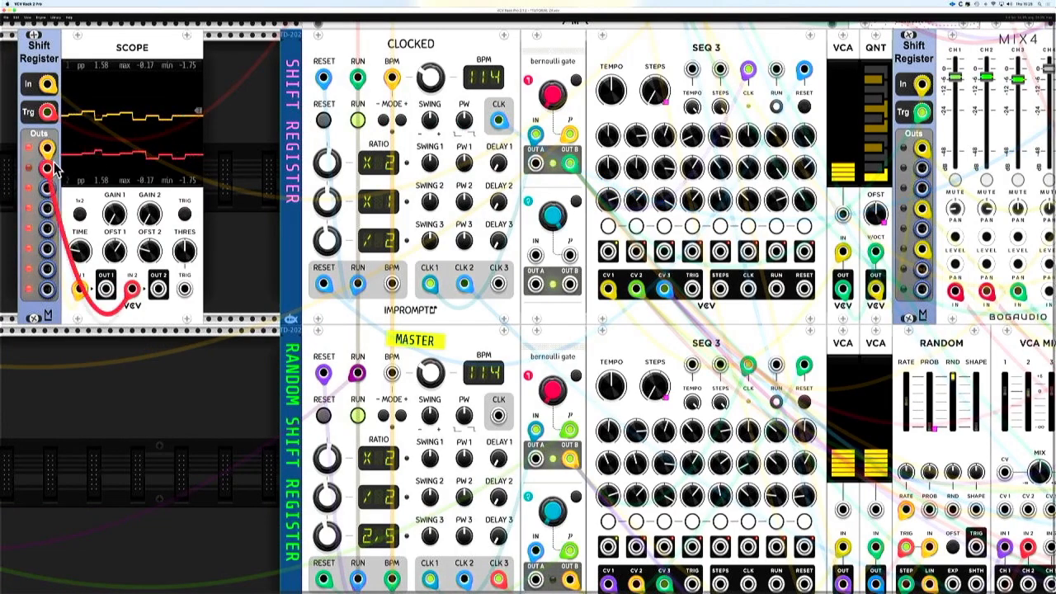
drag(79, 288, 47, 147)
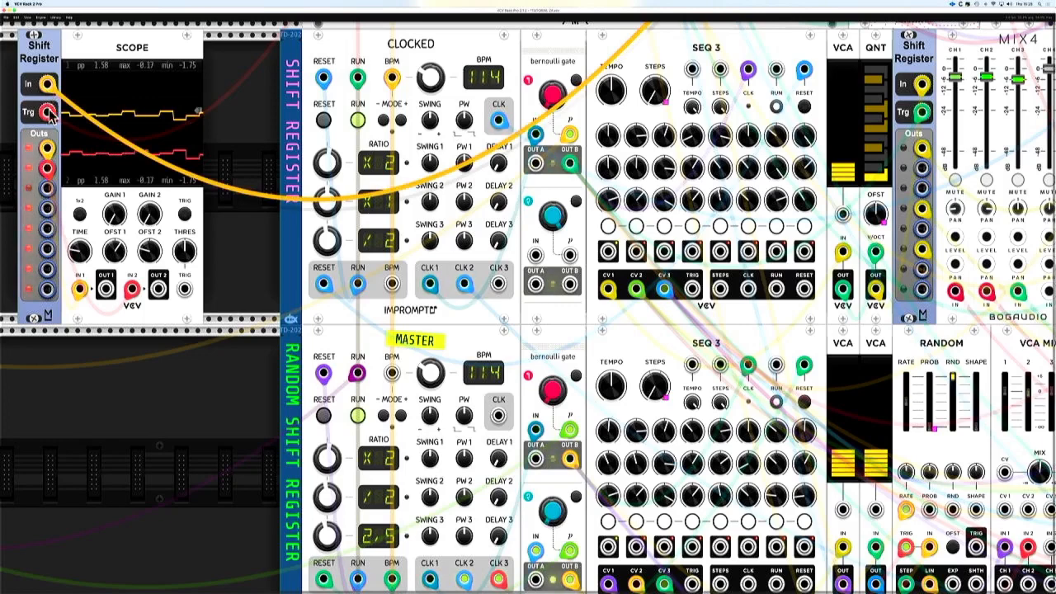
Step: Unplug the yellow cable from the In jack of the Shift Register beside the Scope and reconnect it there
drag(50, 116, 81, 73)
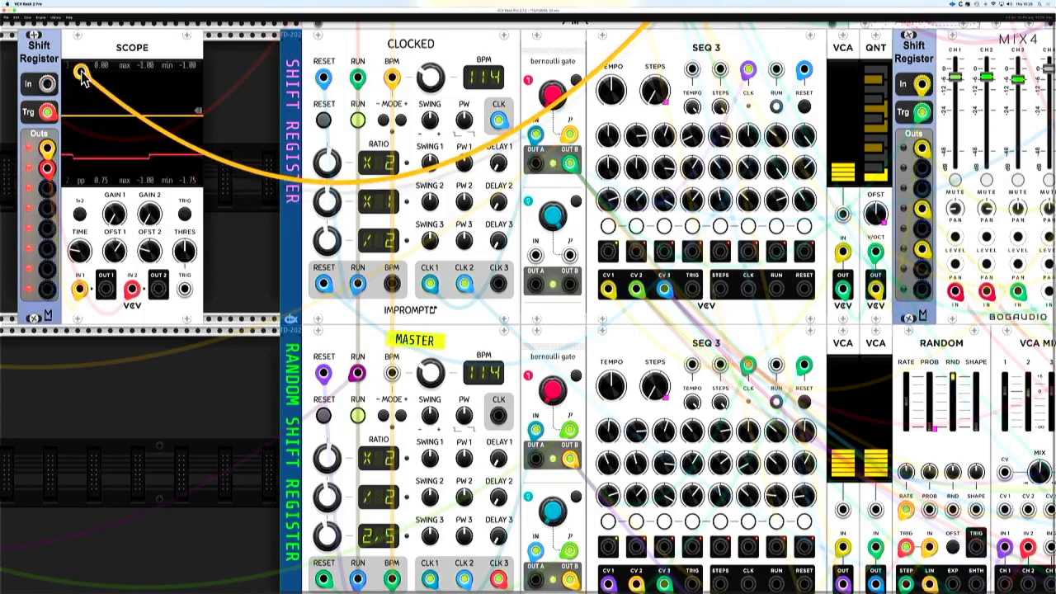
drag(70, 77, 47, 84)
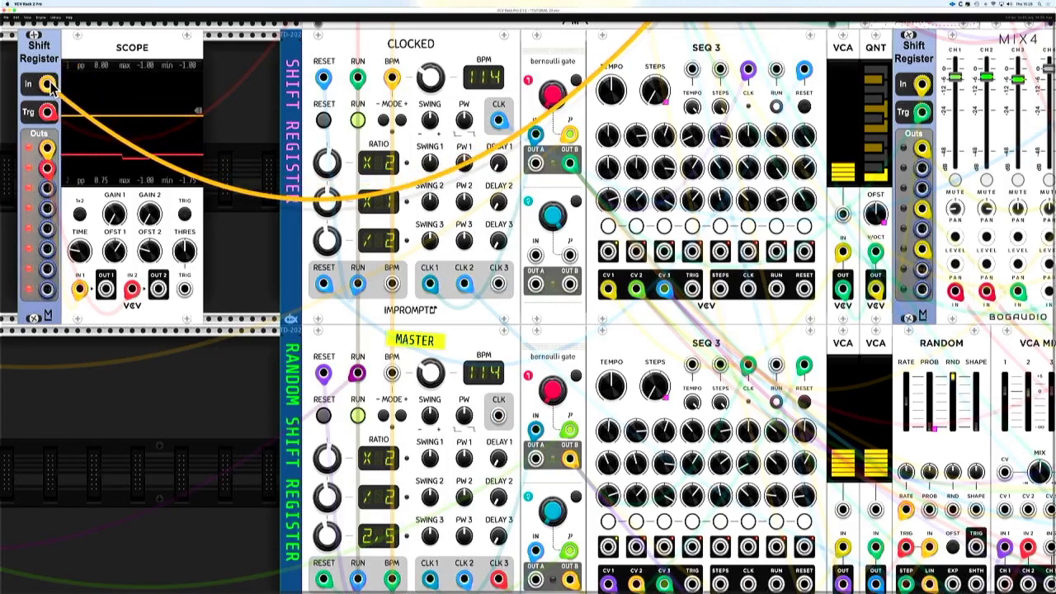
mouse_move(50, 170)
mouse_down()
mouse_move(234, 141)
mouse_move(106, 146)
mouse_move(50, 168)
mouse_up()
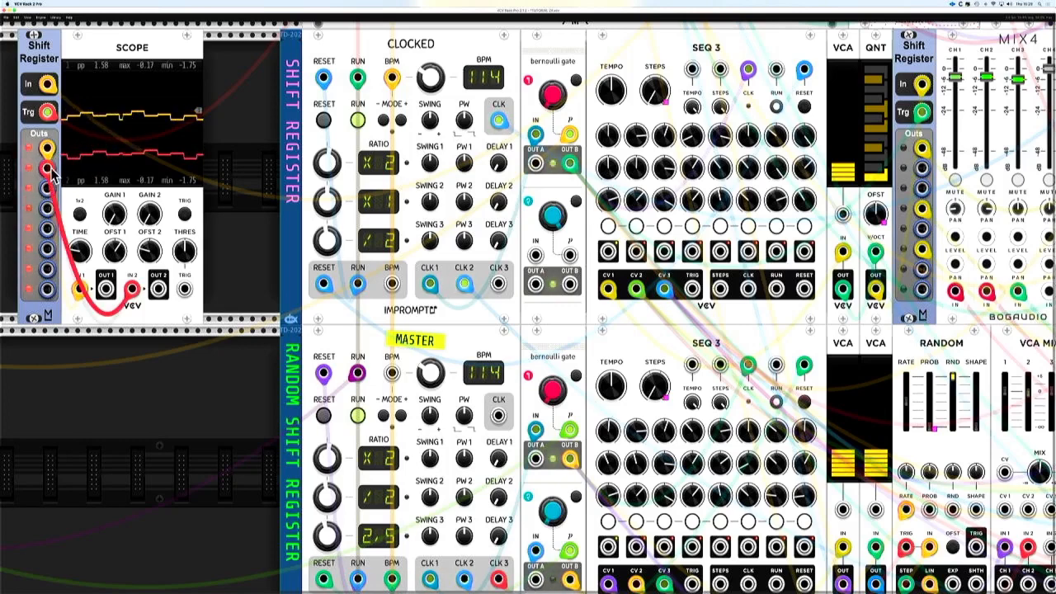
Step: Compare delayed signals by moving the Scope's second input cable to Shift Register outputs 3 and 4, returning it to output 2
drag(47, 168, 50, 188)
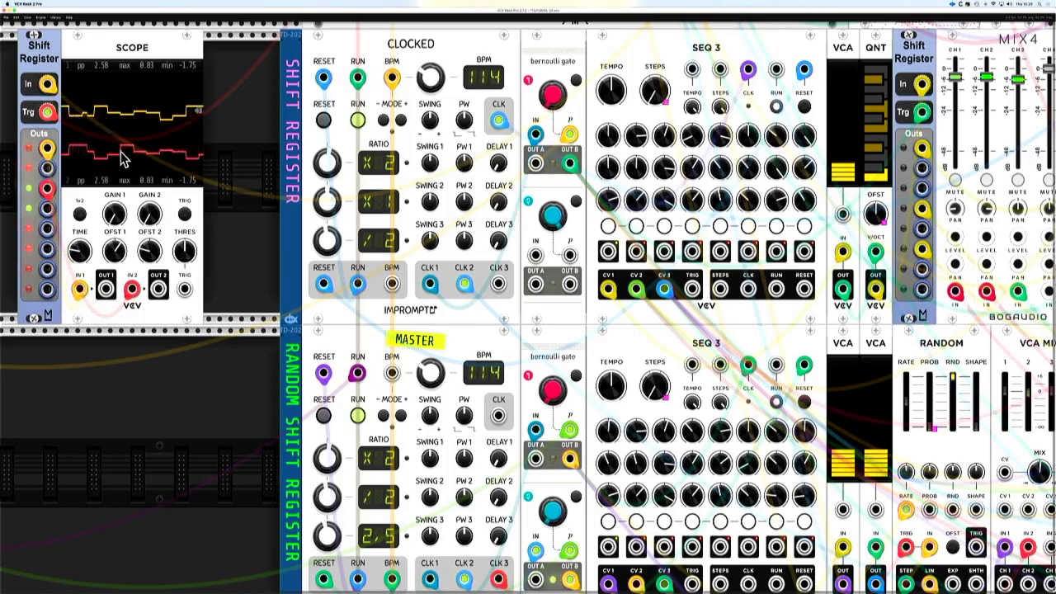
drag(47, 188, 48, 209)
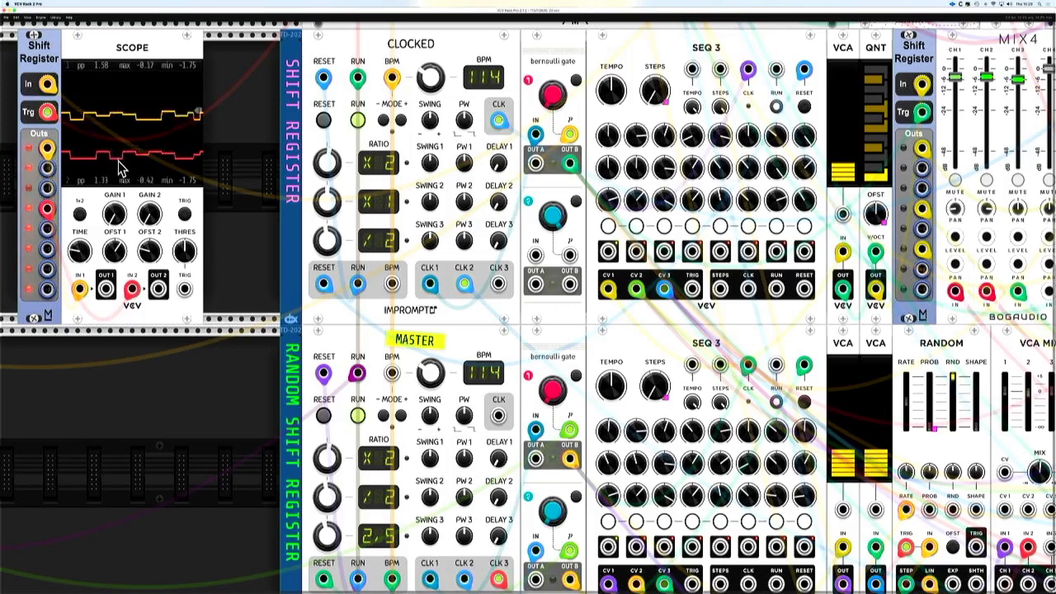
drag(48, 208, 47, 171)
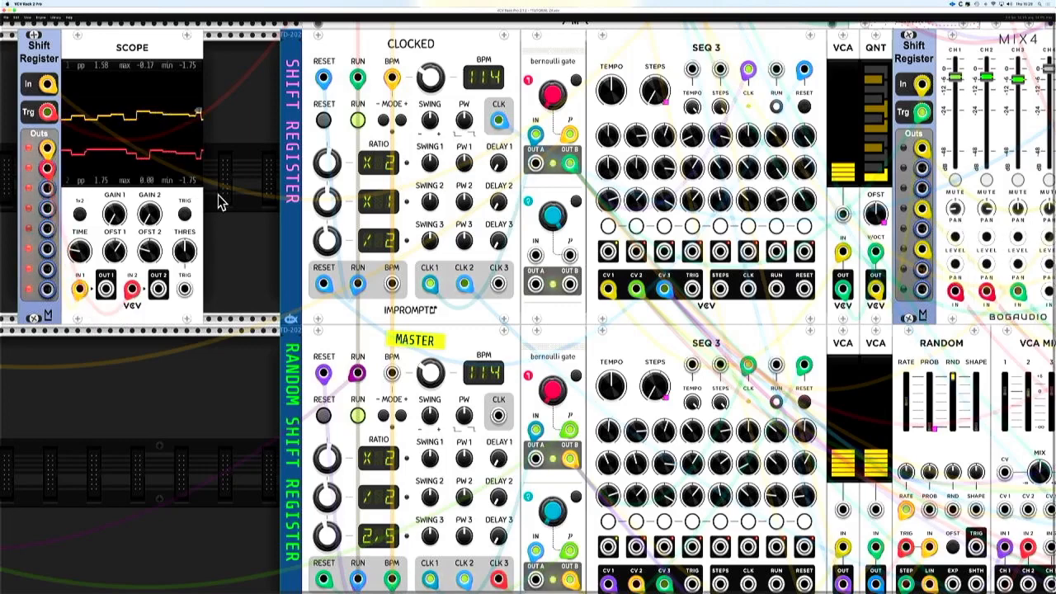
Step: Examine the Shift Register row's signal chain from Clocked and SEQ 3 through the QNT and Shift Register to the Palette, VCF and ADSR
scroll(221, 202, right, 1)
scroll(220, 202, right, 5)
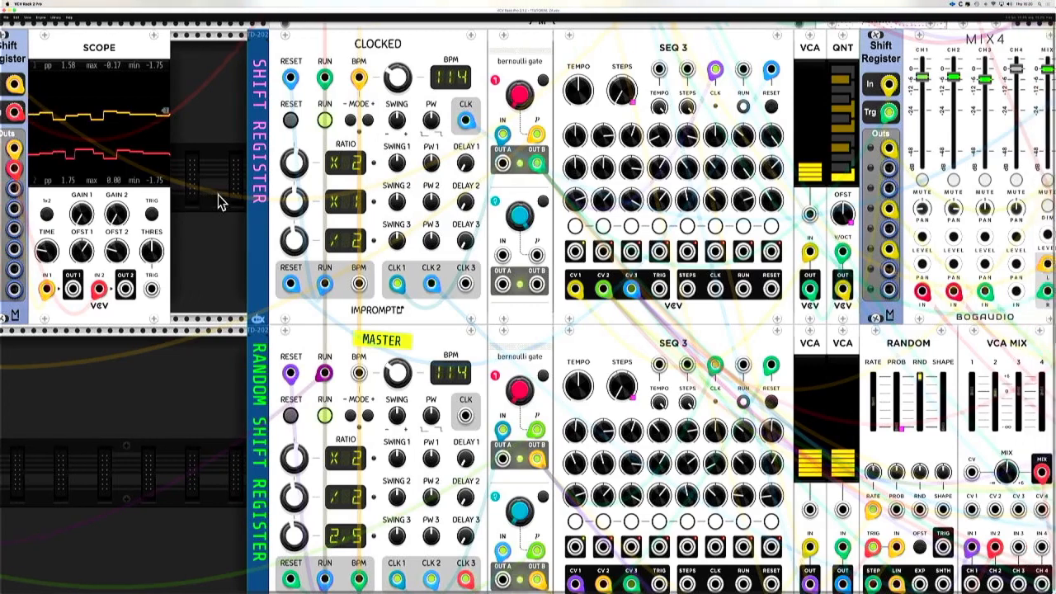
scroll(220, 202, right, 5)
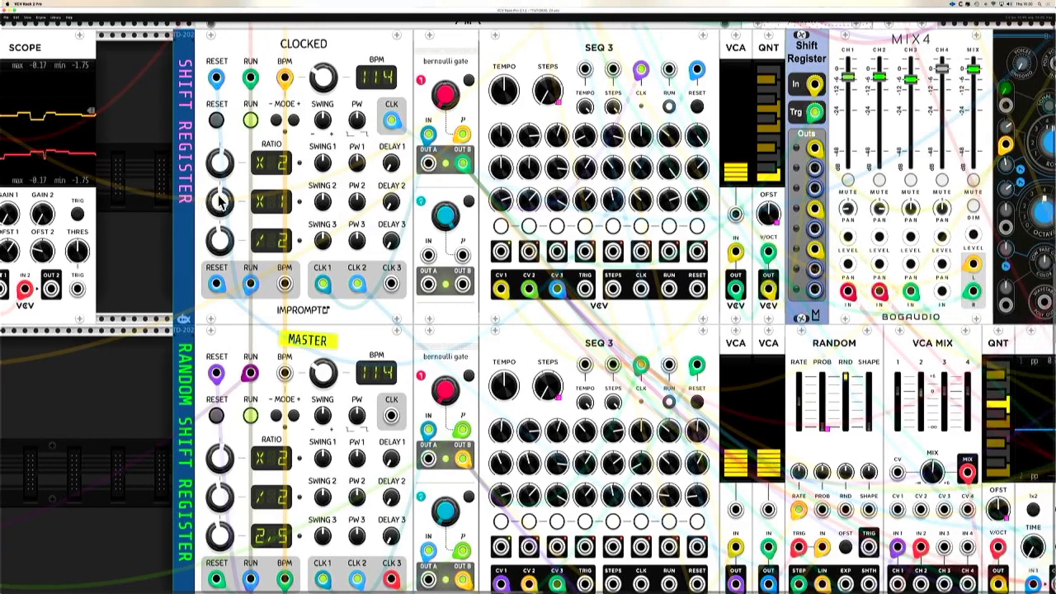
scroll(220, 202, right, 5)
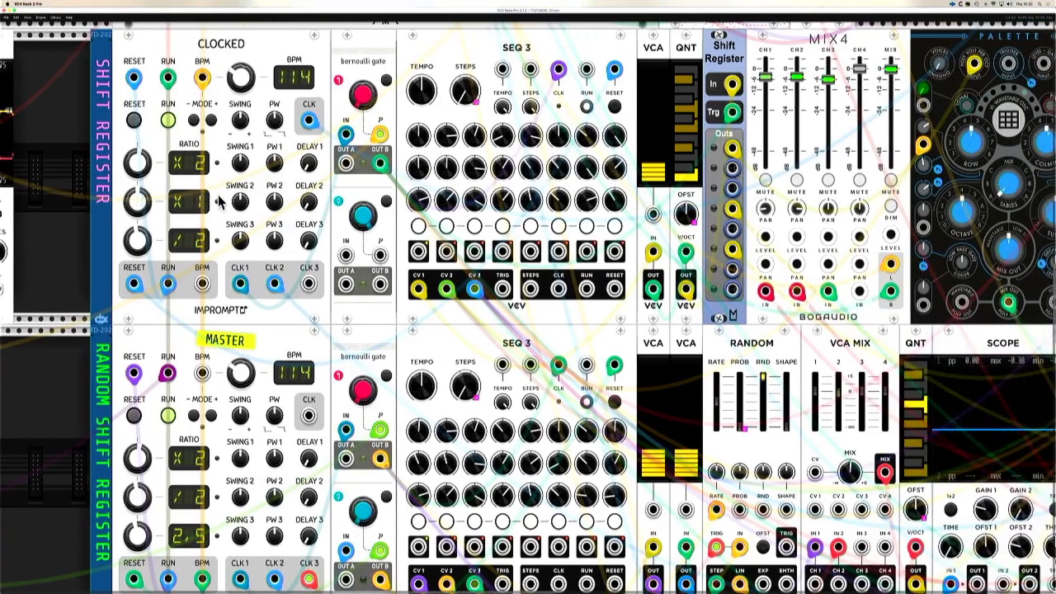
scroll(220, 202, right, 1)
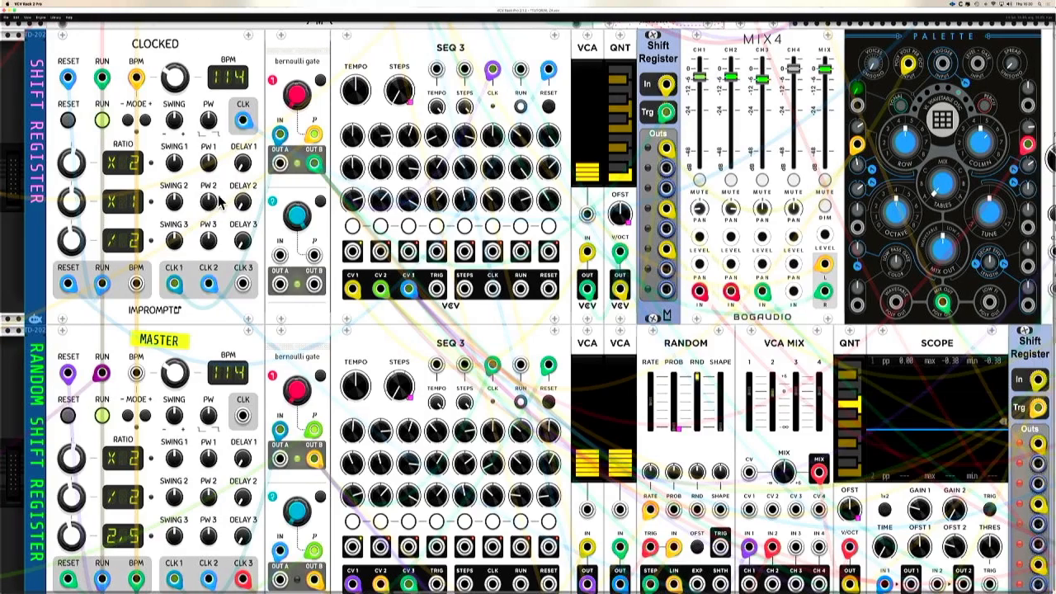
scroll(219, 199, right, 3)
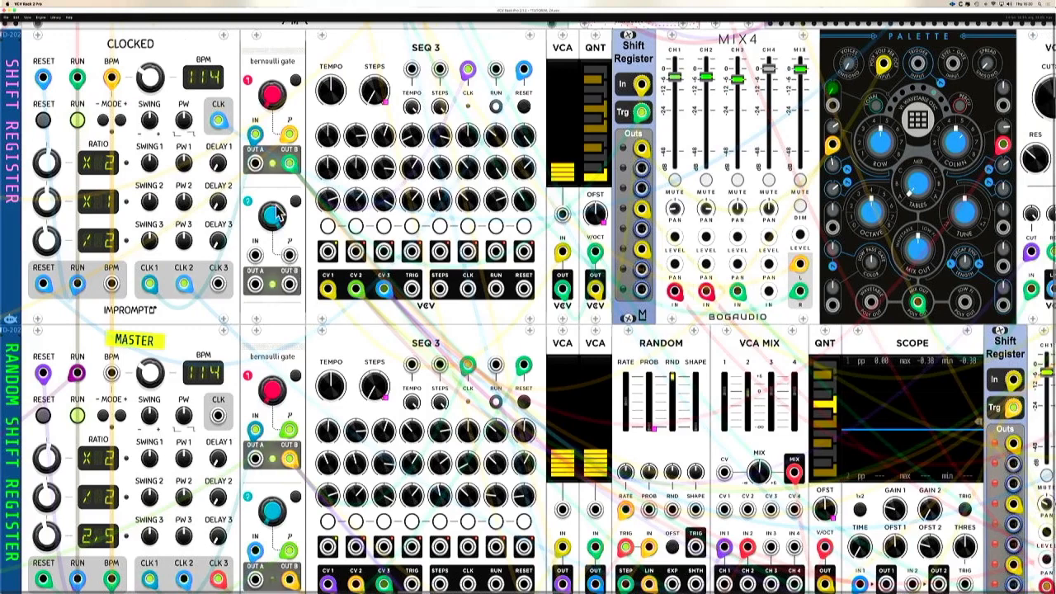
drag(642, 165, 786, 200)
scroll(813, 189, right, 7)
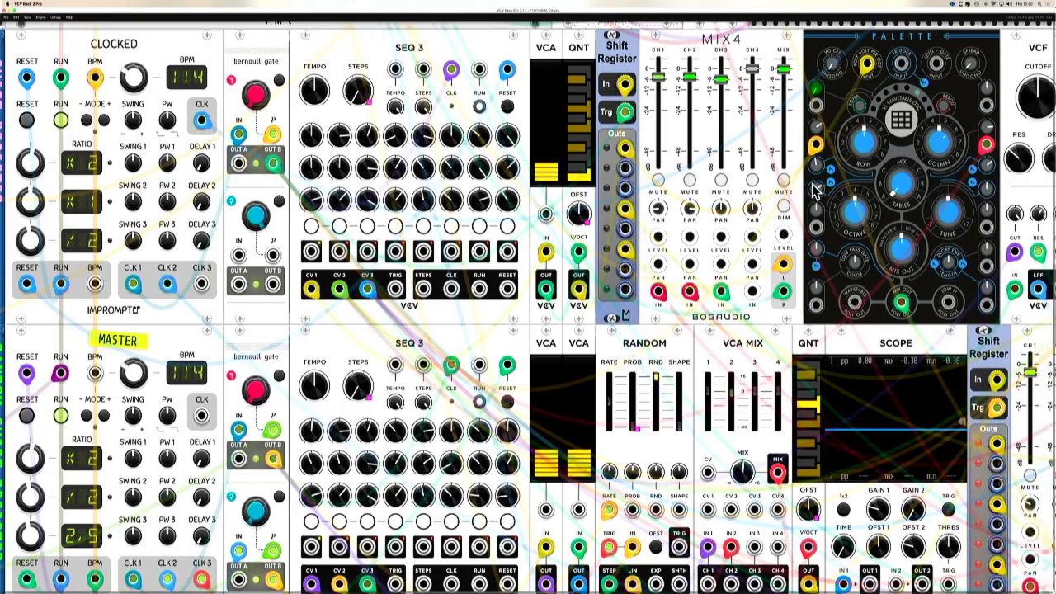
scroll(813, 189, right, 10)
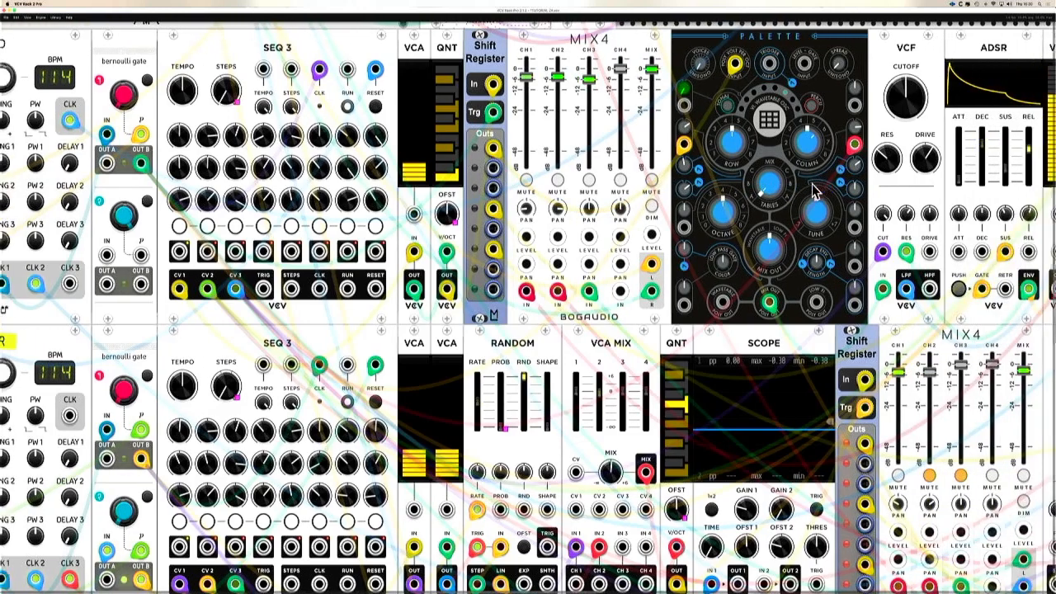
scroll(813, 189, left, 4)
scroll(813, 189, left, 10)
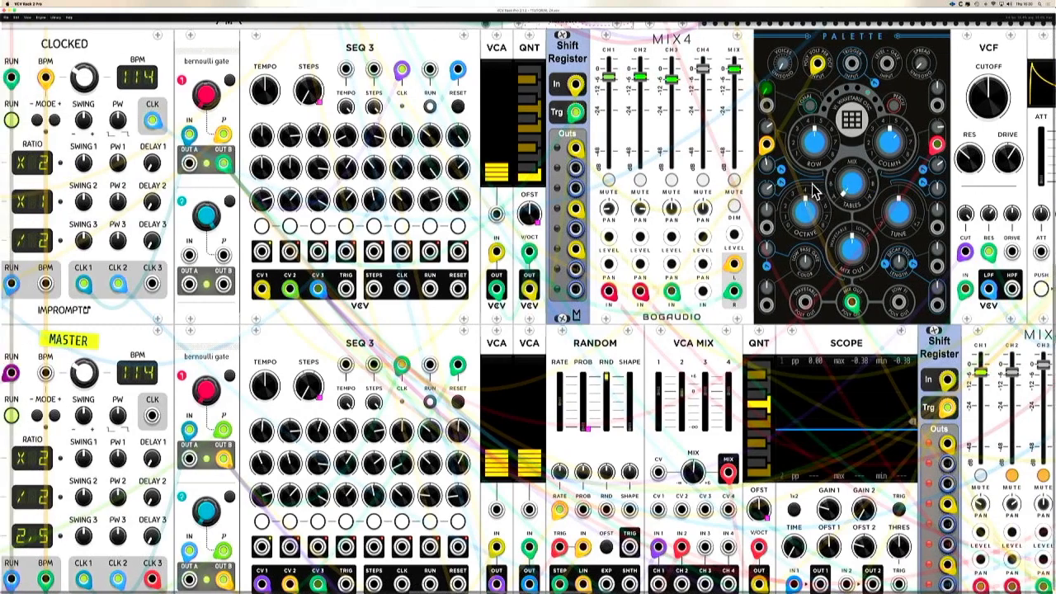
scroll(812, 184, left, 3)
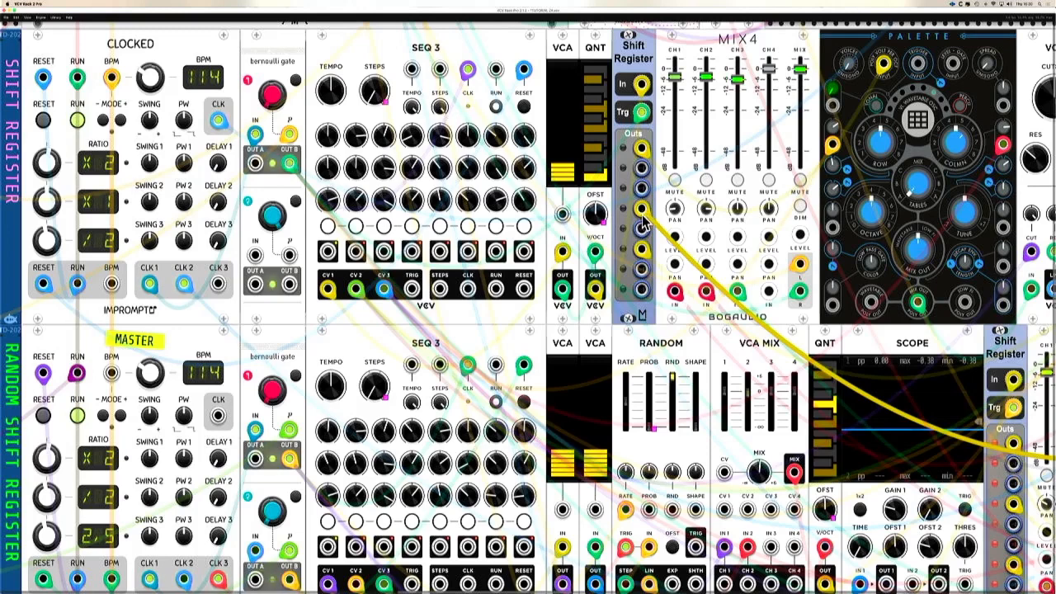
Step: Trace the yellow cables leaving the first, fourth and sixth outputs of the Shift Register beside MIX4
drag(643, 212, 648, 252)
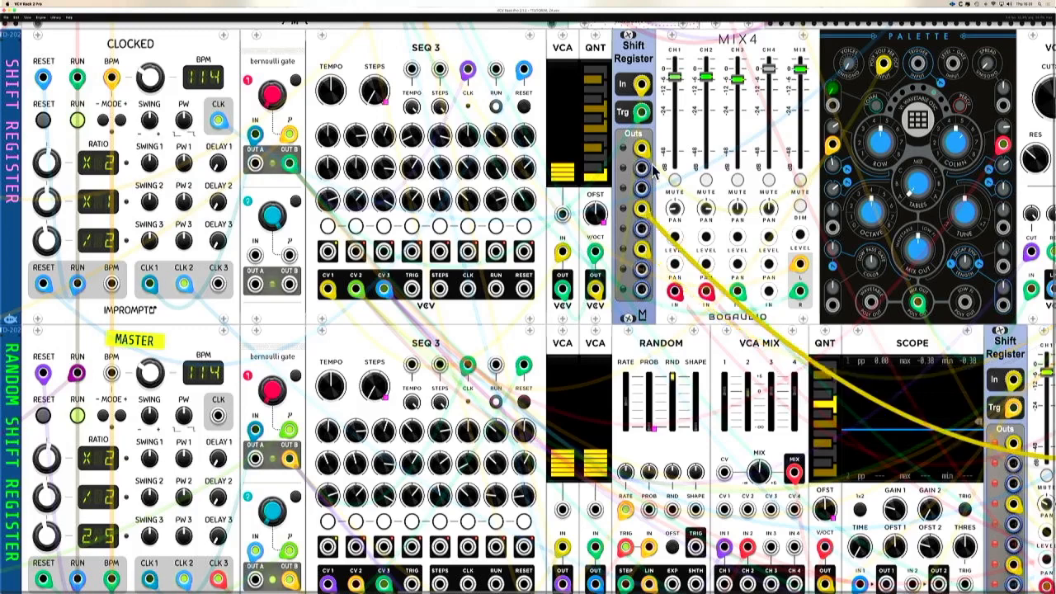
drag(644, 225, 644, 148)
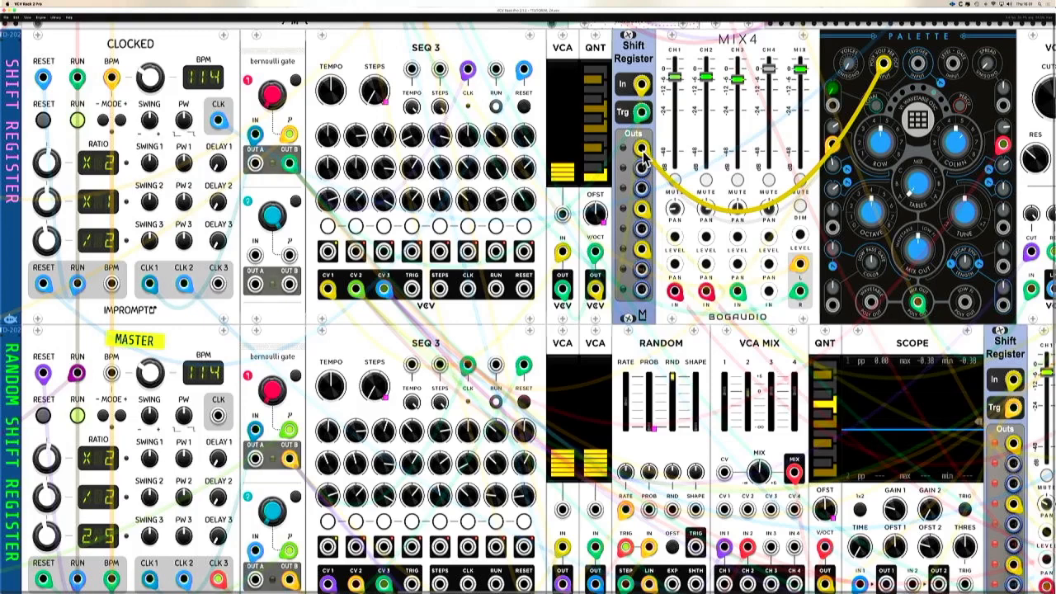
drag(644, 151, 643, 210)
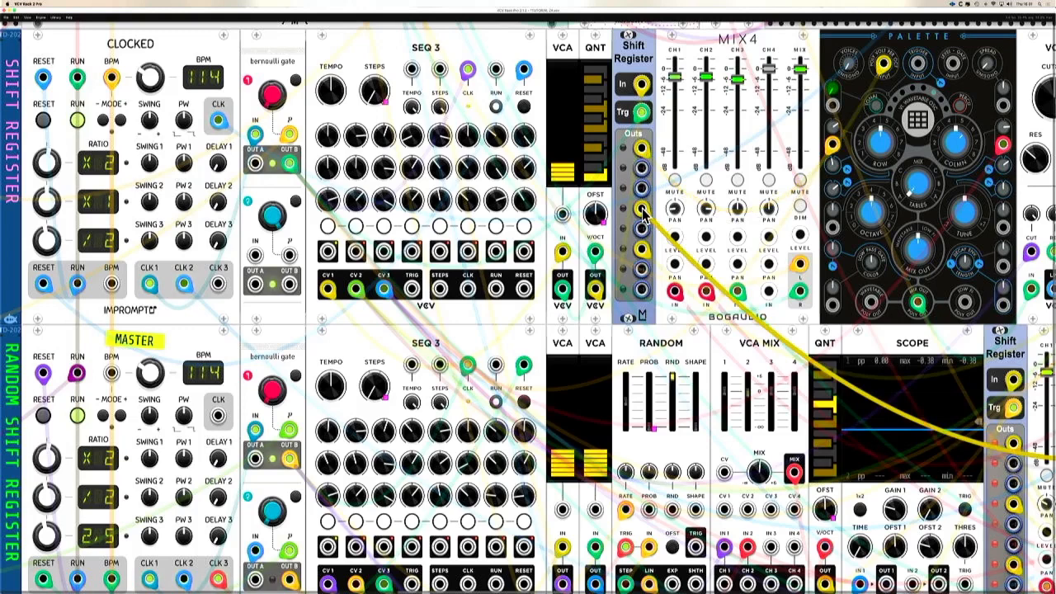
drag(644, 213, 641, 253)
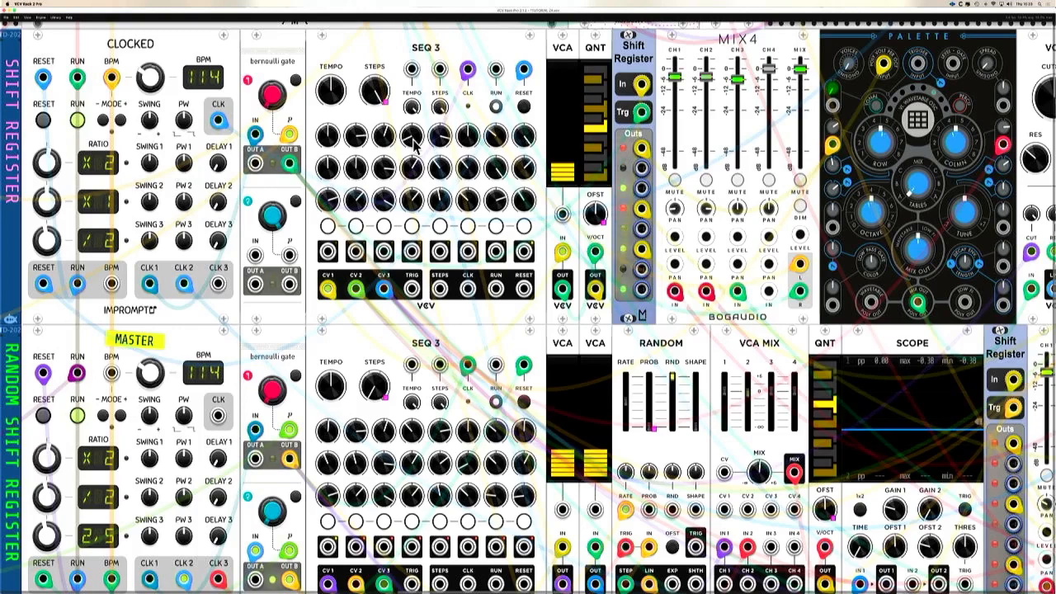
Step: Examine the Random Shift Register row, tracing the blue cable from the second VCA's output to the Scope's IN 1
scroll(415, 145, down, 3)
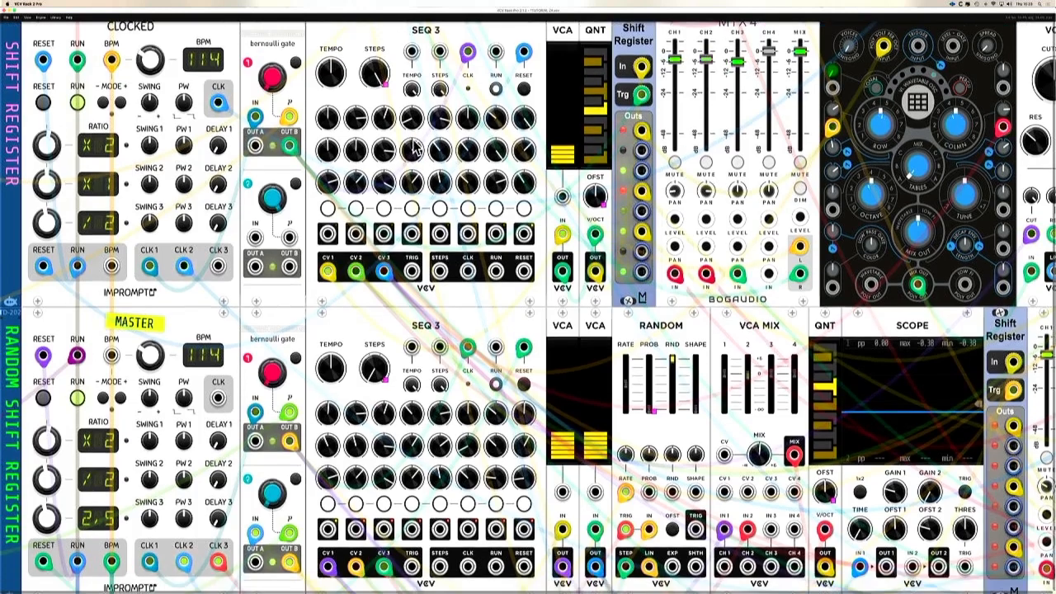
scroll(416, 144, down, 6)
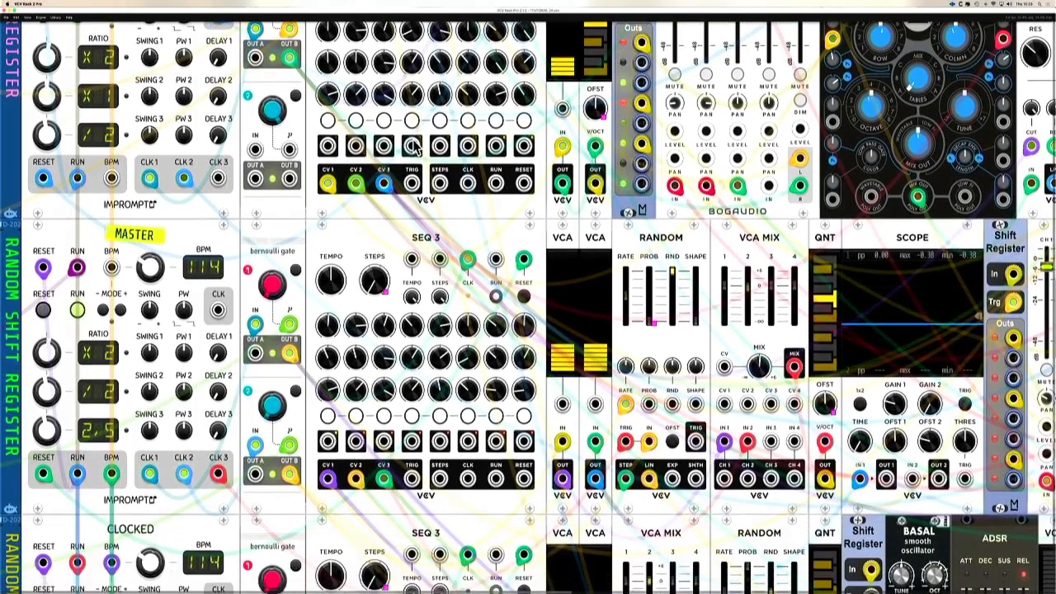
scroll(415, 144, down, 6)
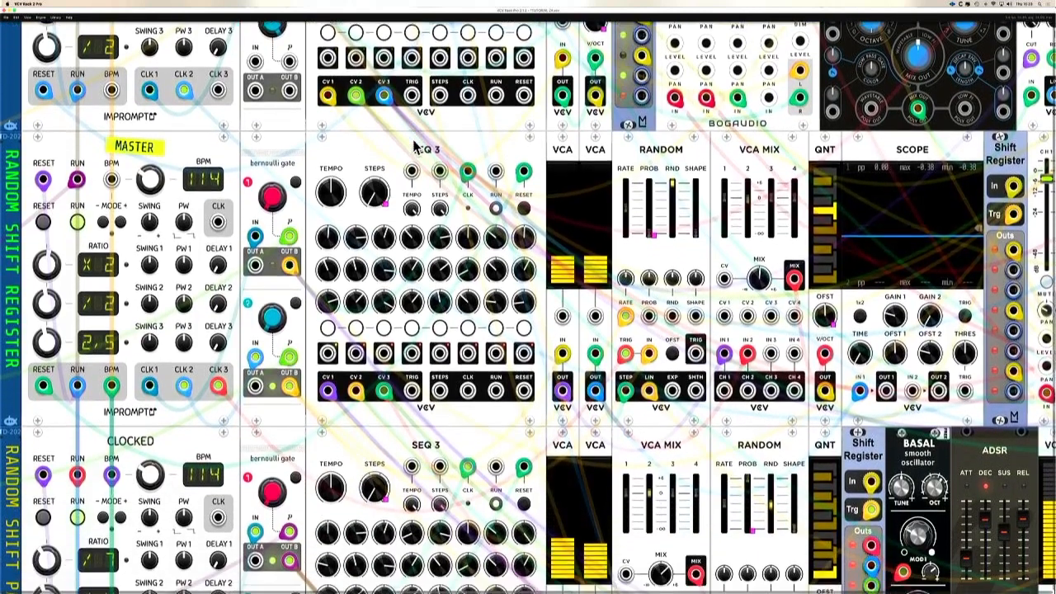
scroll(415, 144, down, 4)
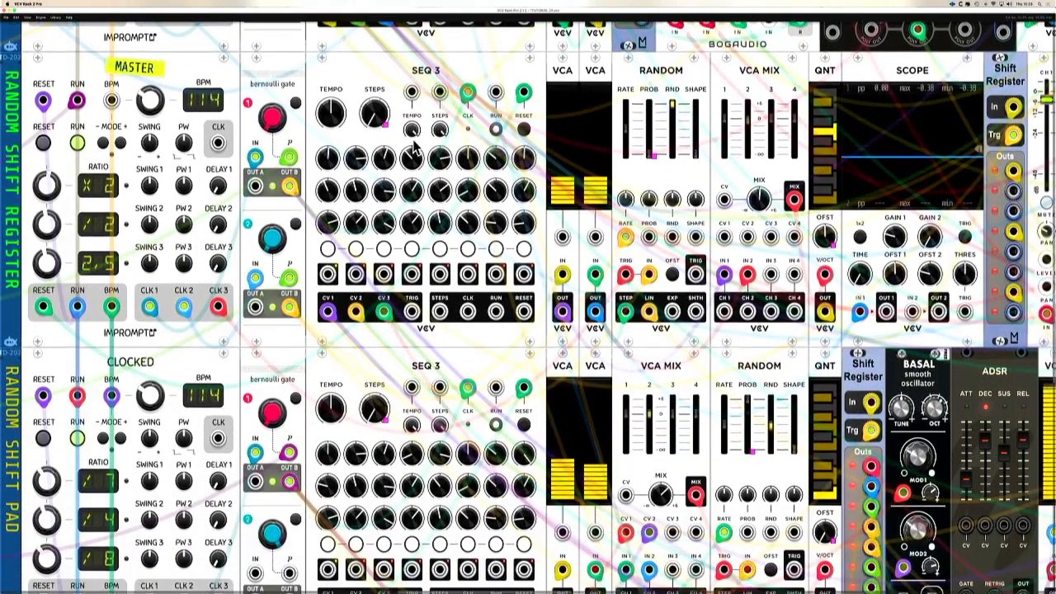
scroll(414, 146, down, 2)
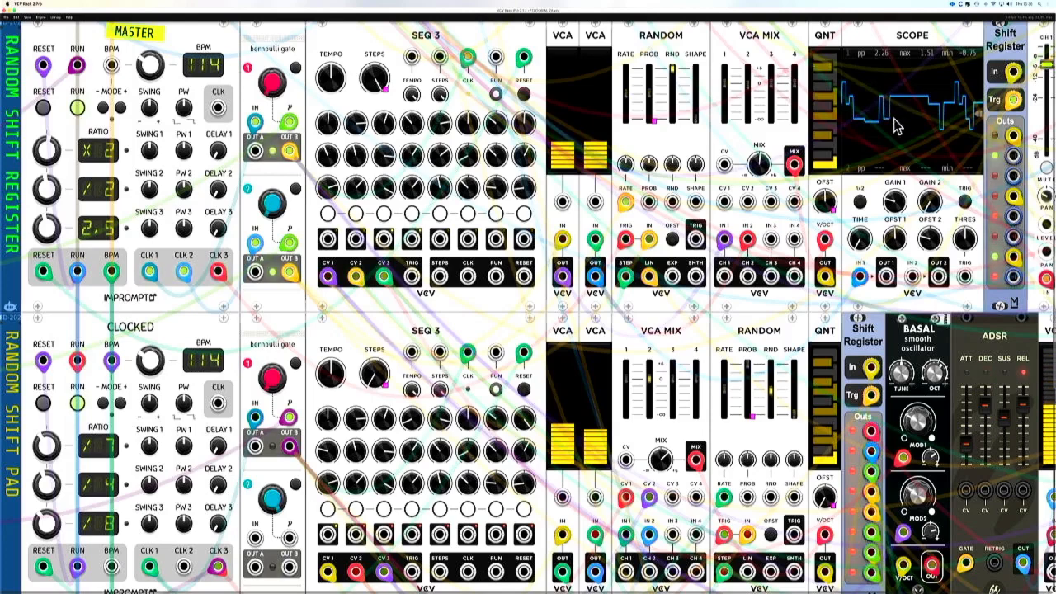
drag(594, 275, 860, 276)
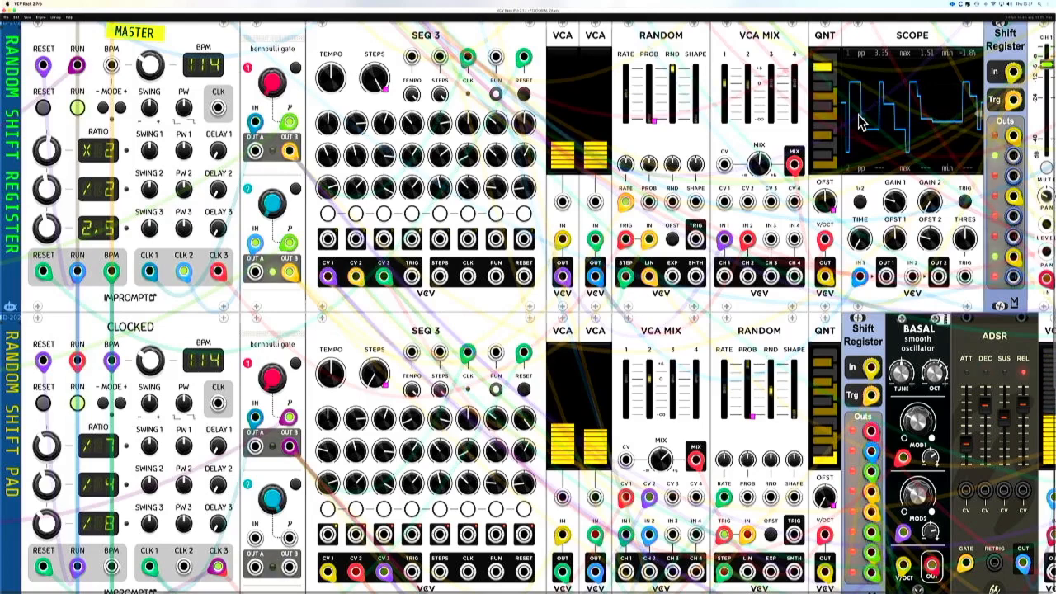
Step: Examine the Random Shift Pad row from Clocked and SEQ 3 through RANDOM and QNT to the Shift Register, BASAL oscillator and ADSR
scroll(858, 122, down, 5)
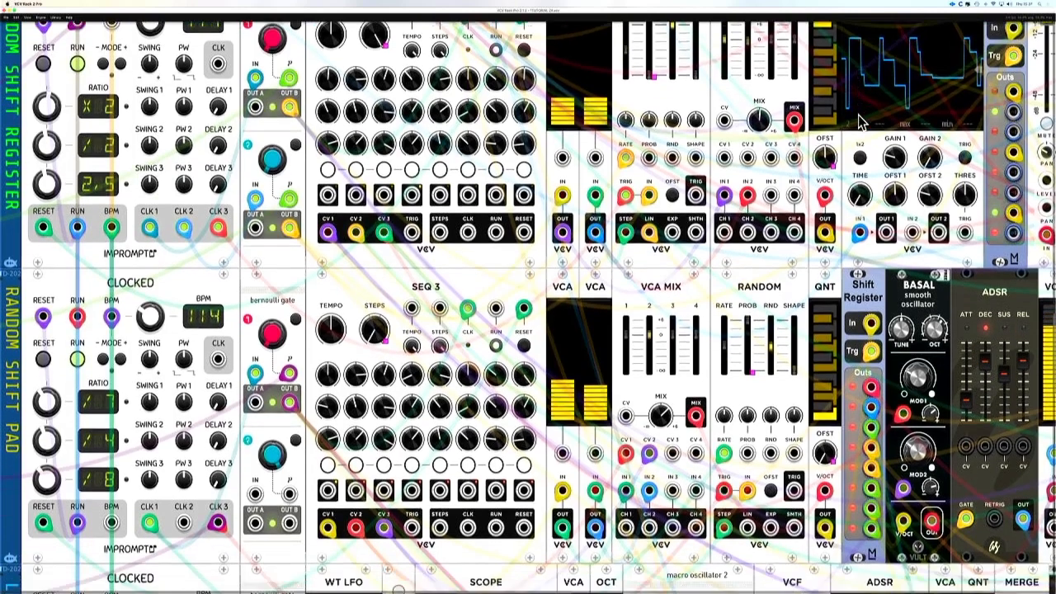
scroll(858, 120, down, 5)
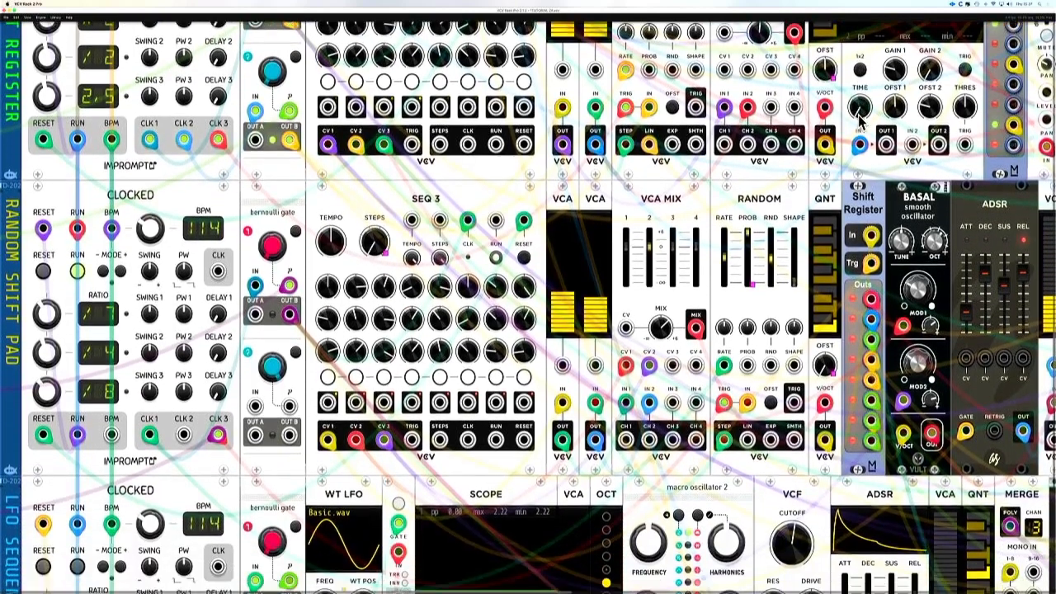
scroll(858, 122, down, 5)
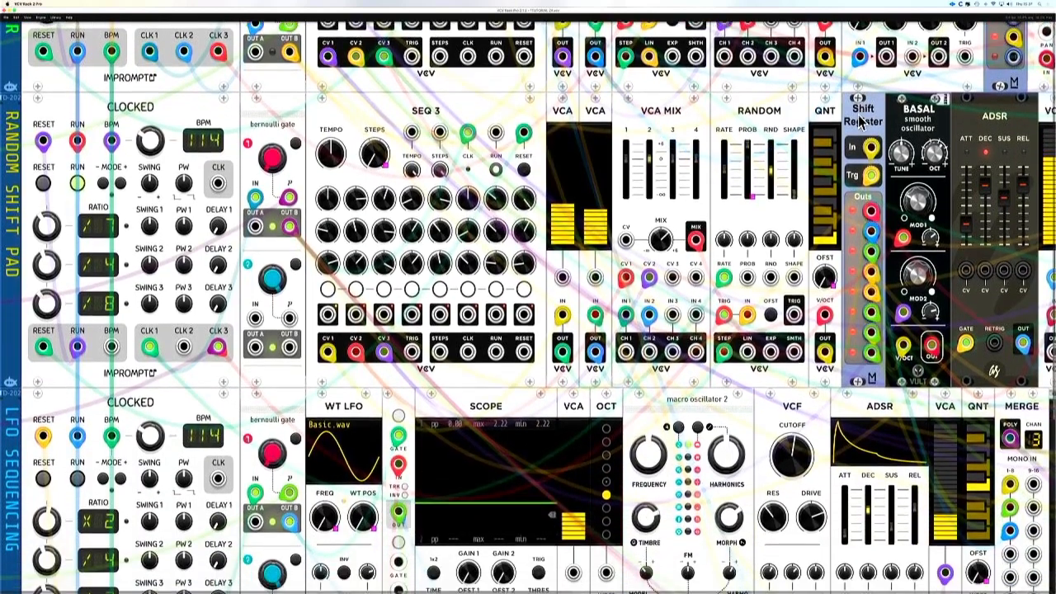
scroll(860, 122, down, 1)
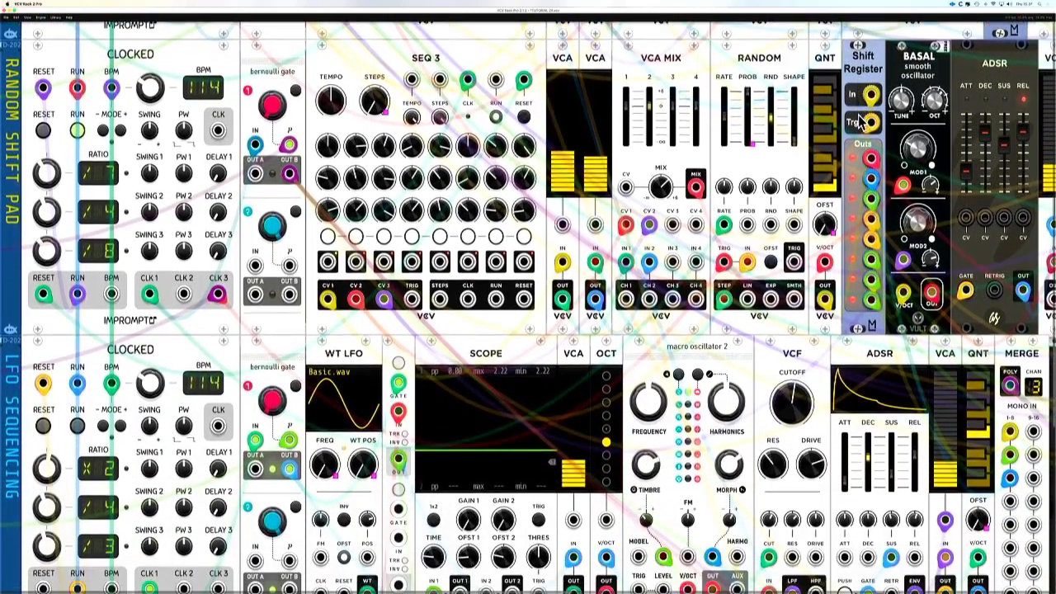
scroll(861, 123, down, 1)
scroll(858, 115, down, 1)
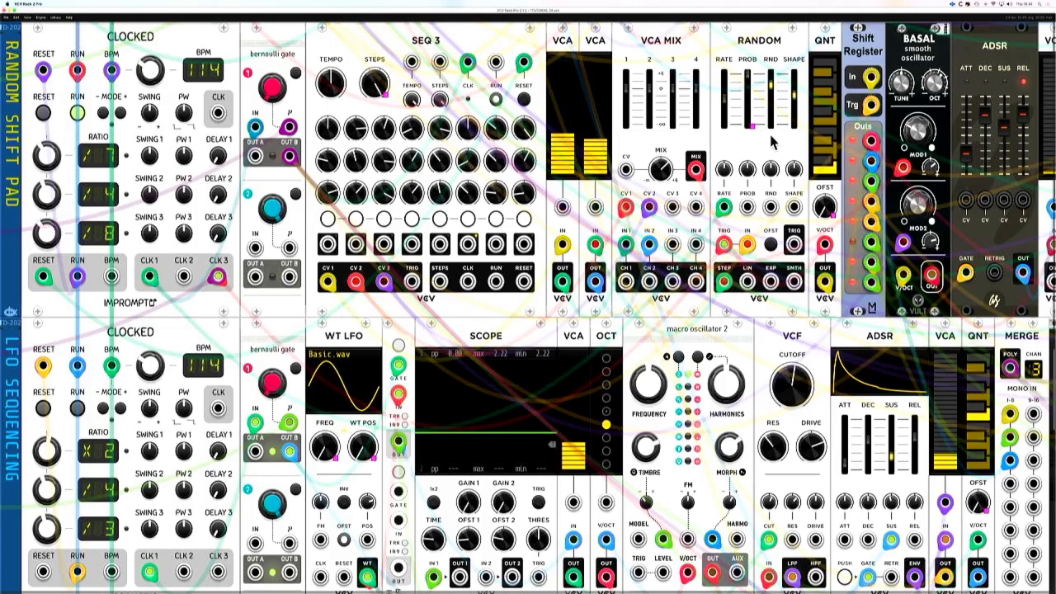
Step: Start the LFO Sequencing row's Clocked module and trace the Bernoulli gate's OUT B to the sample-and-hold's gate input
scroll(772, 142, down, 3)
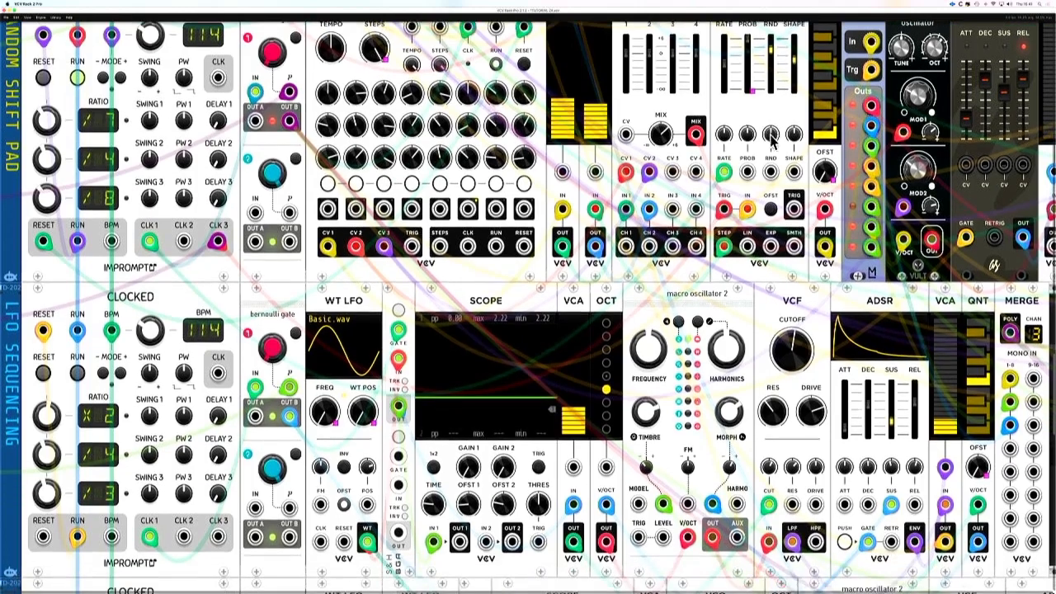
scroll(772, 142, down, 3)
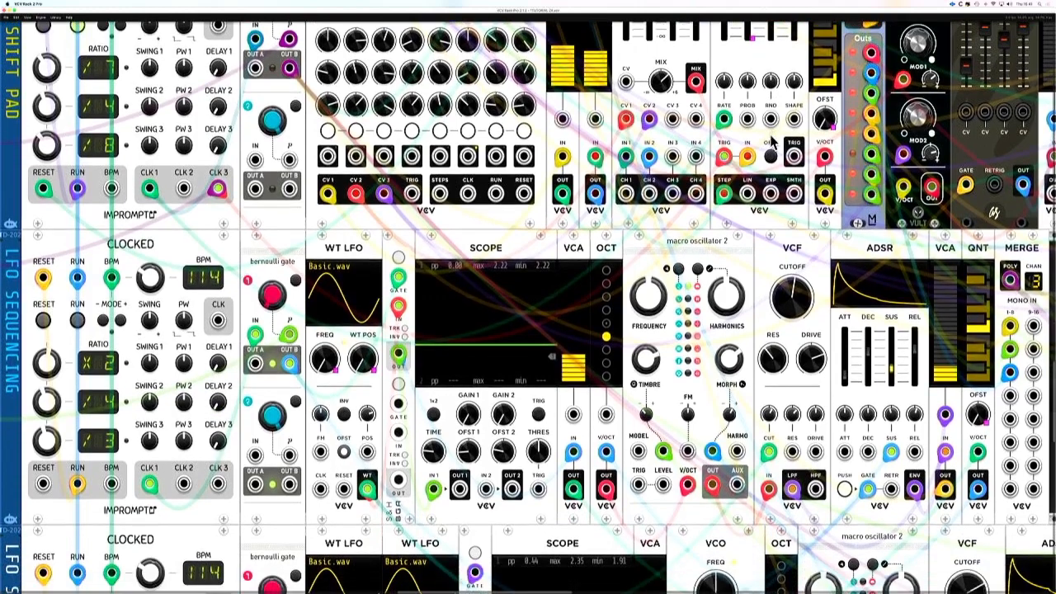
scroll(771, 142, down, 2)
scroll(771, 141, down, 1)
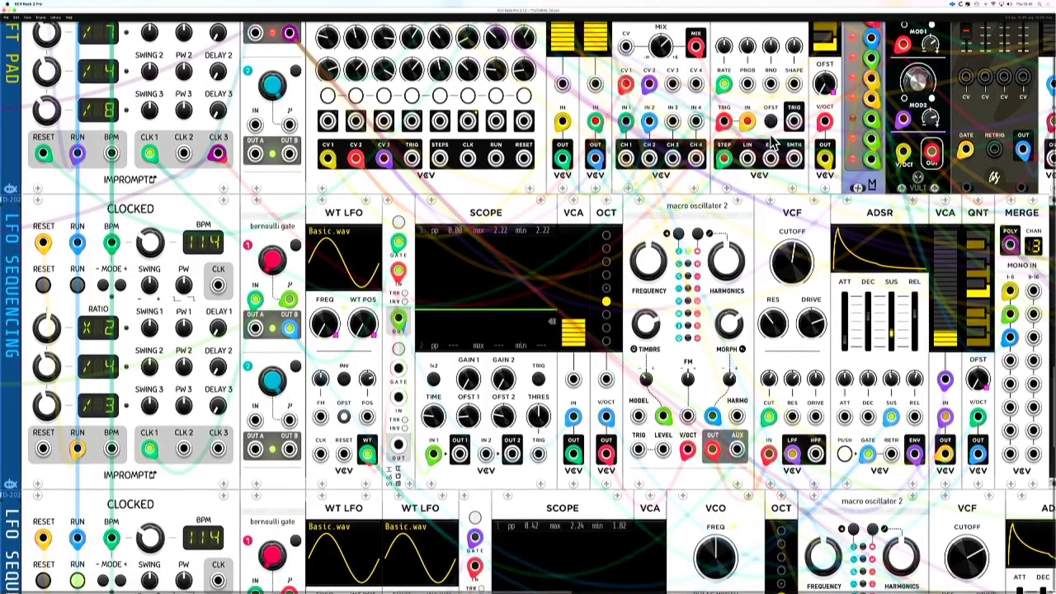
scroll(772, 142, down, 4)
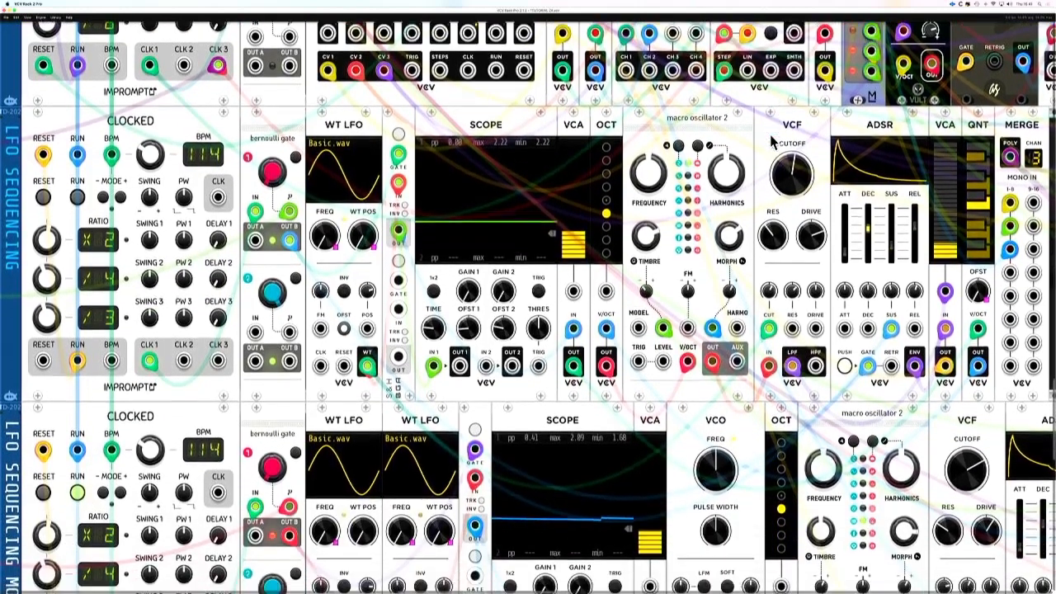
scroll(771, 142, down, 2)
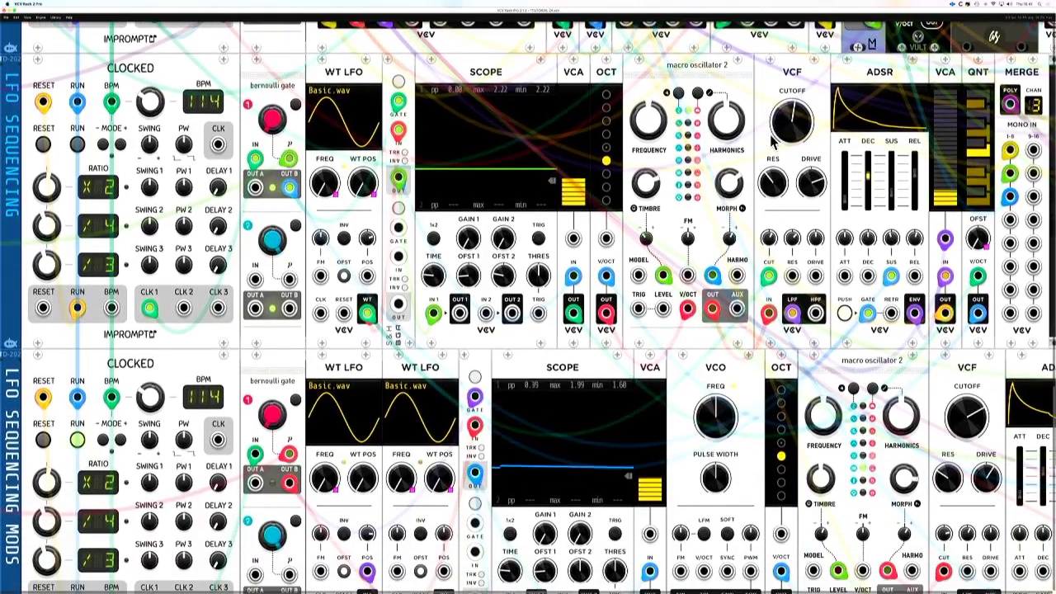
scroll(772, 142, down, 1)
scroll(771, 142, down, 1)
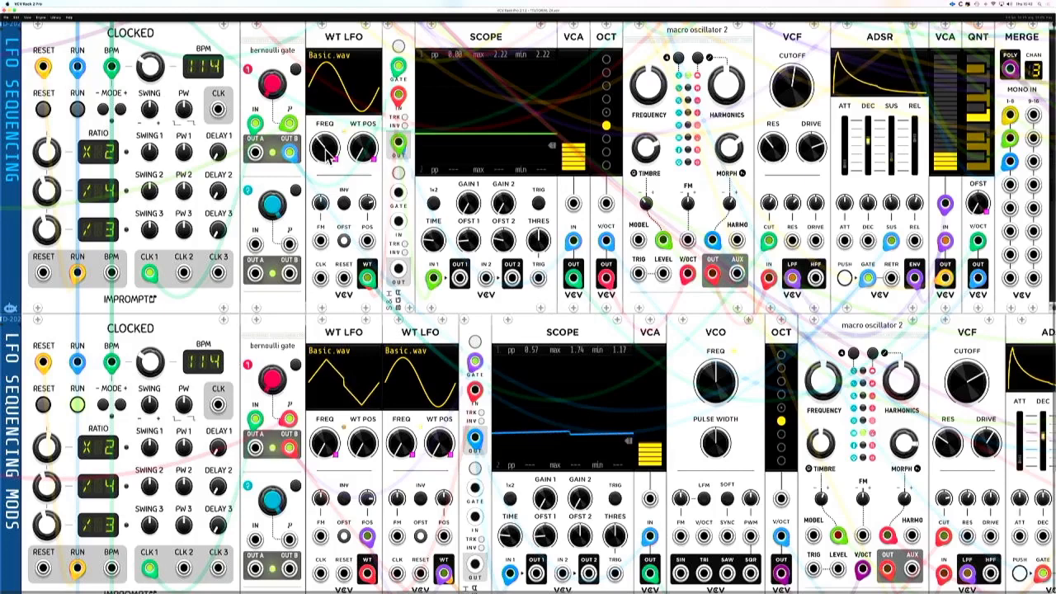
click(77, 110)
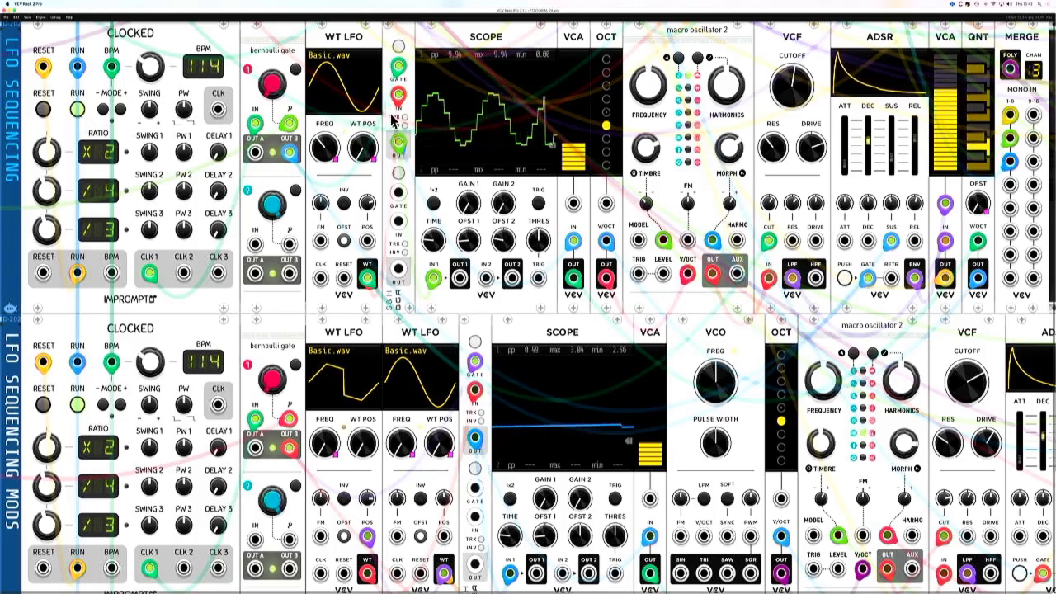
drag(289, 153, 398, 67)
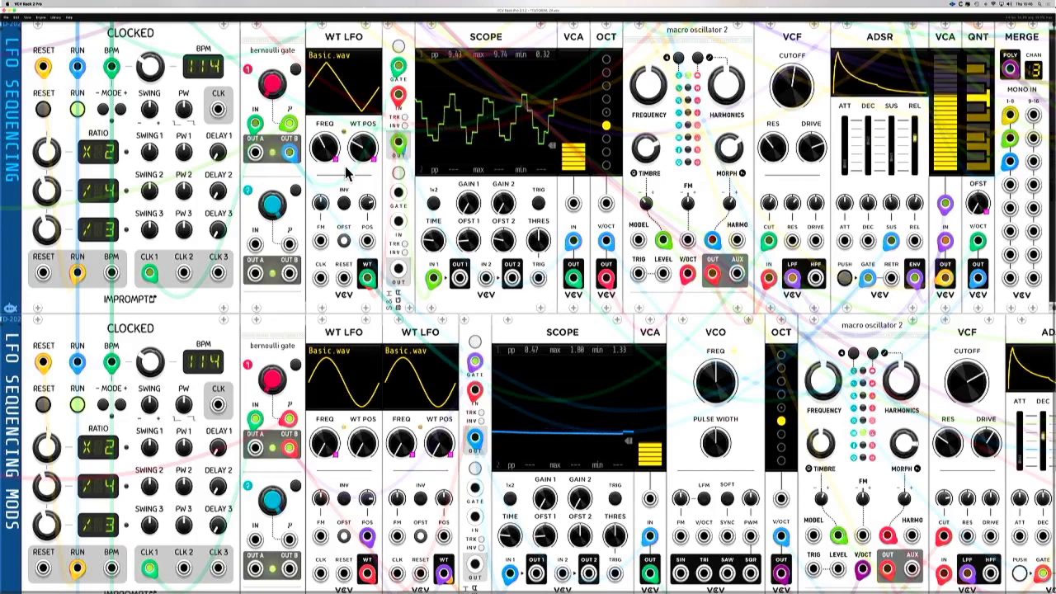
Step: Examine the LFO Sequencing Mods row, unplugging the purple cable from the first WT LFO's POS input and reconnecting it there
scroll(348, 172, up, 2)
scroll(348, 172, down, 5)
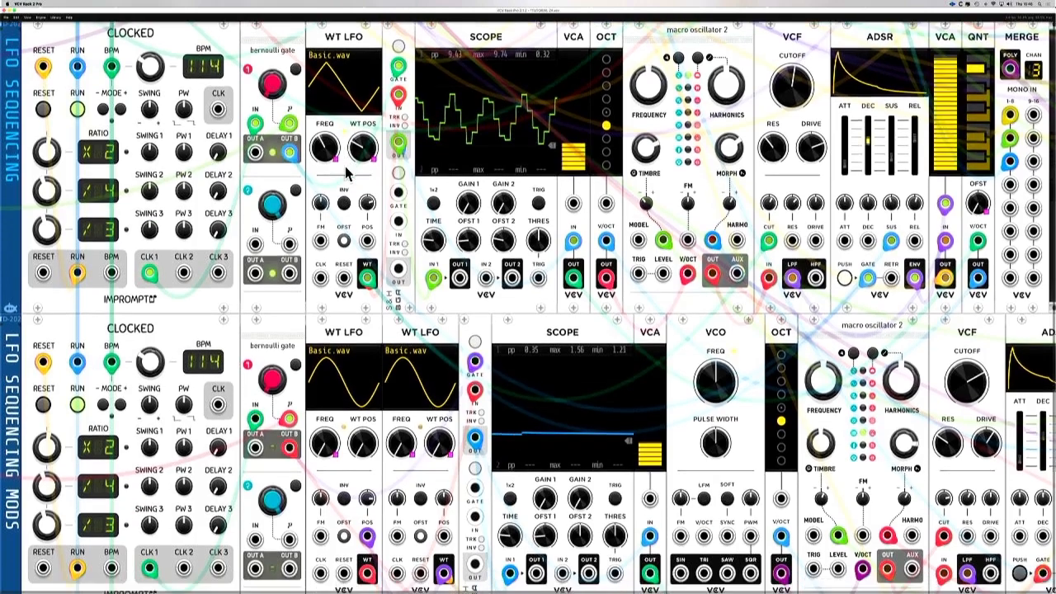
scroll(348, 172, down, 6)
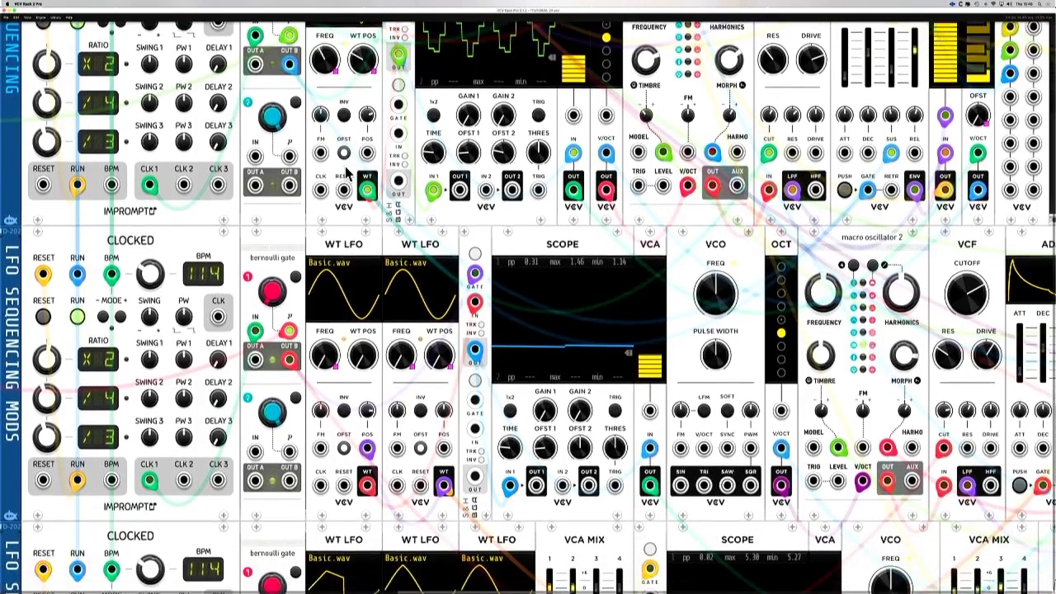
scroll(348, 172, up, 3)
scroll(348, 171, down, 3)
scroll(348, 172, down, 5)
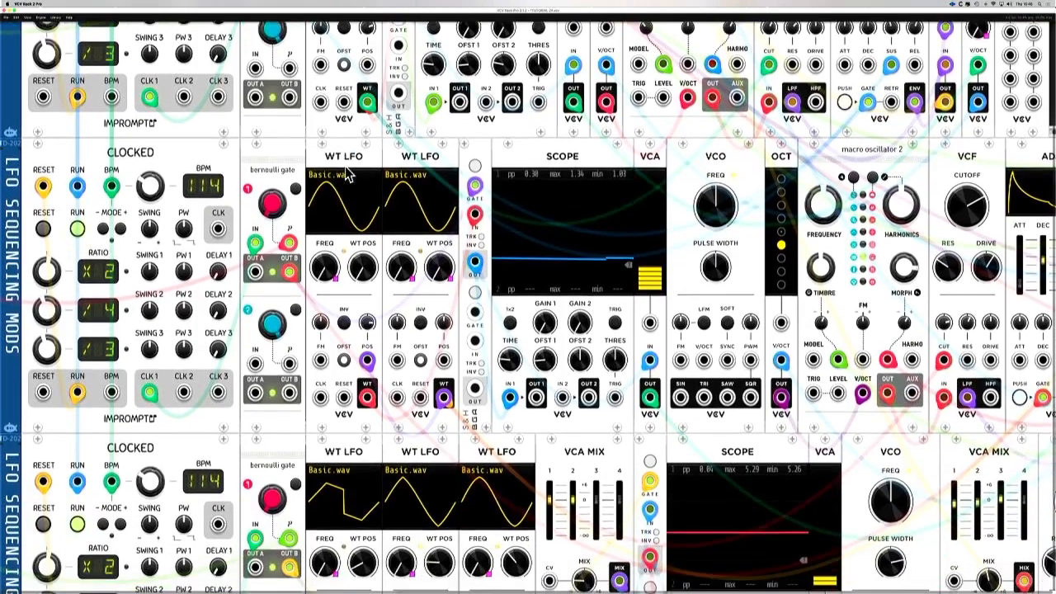
scroll(348, 172, down, 3)
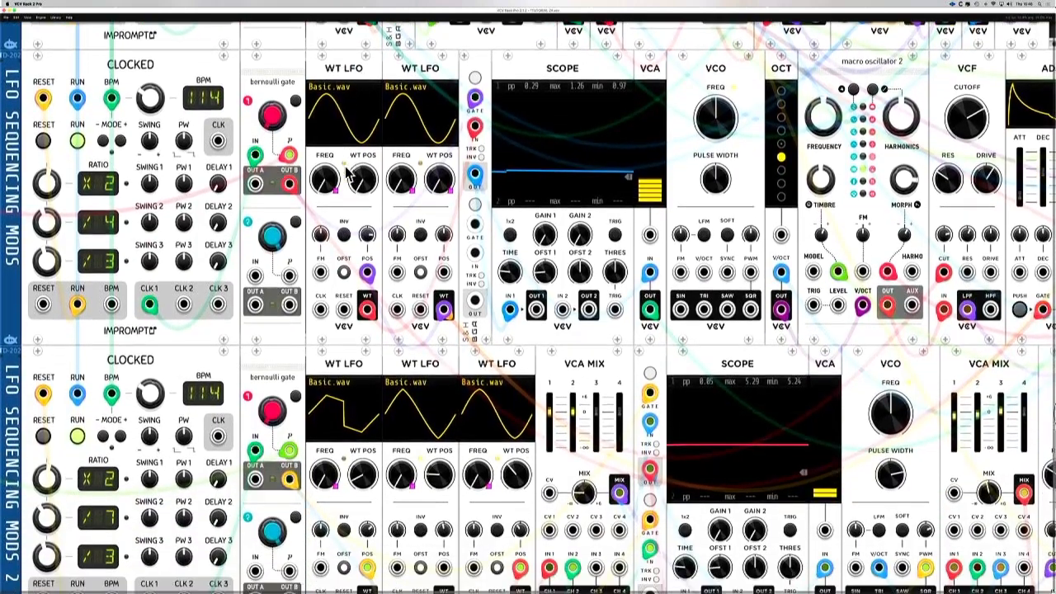
scroll(348, 171, down, 1)
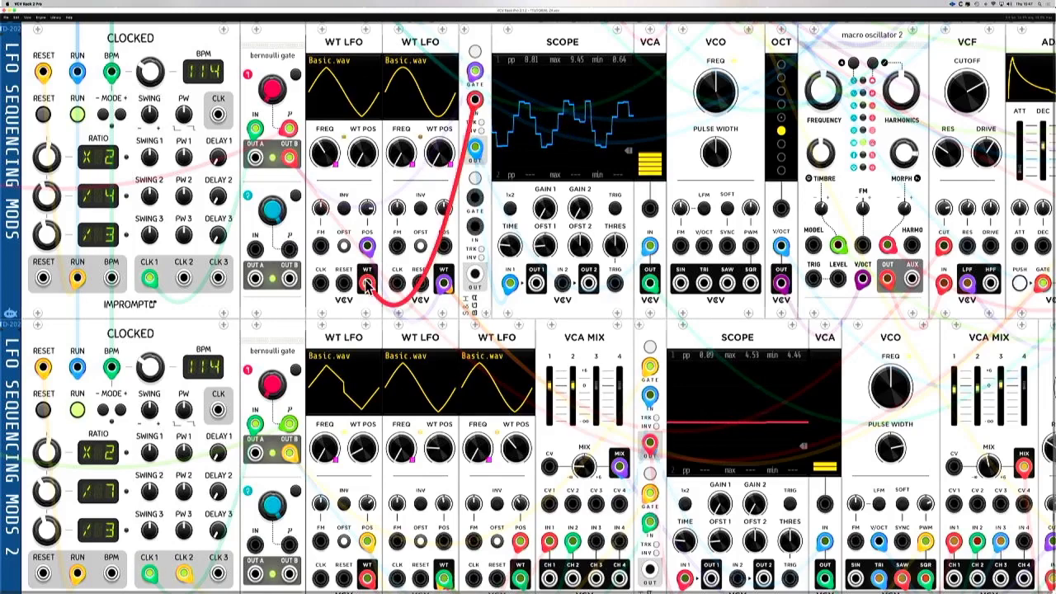
mouse_move(368, 245)
mouse_down()
mouse_move(347, 294)
mouse_move(361, 307)
mouse_move(367, 245)
mouse_up()
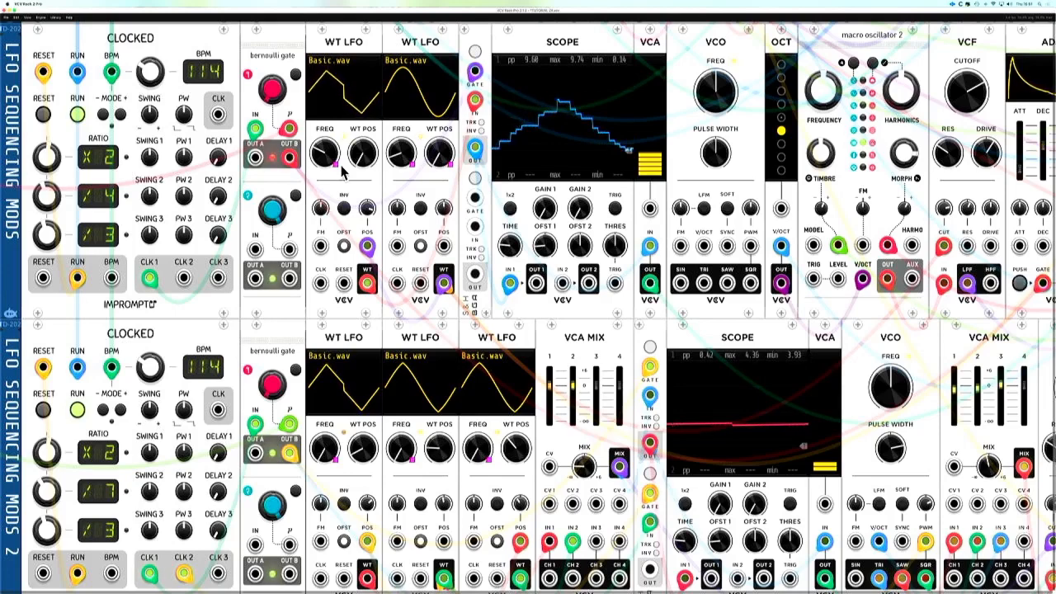
Step: Examine the LFO Sequencing Mods 2 row with its three WT LFOs, VCA MIX, sample-and-hold and Scope
scroll(341, 172, down, 1)
scroll(342, 171, down, 3)
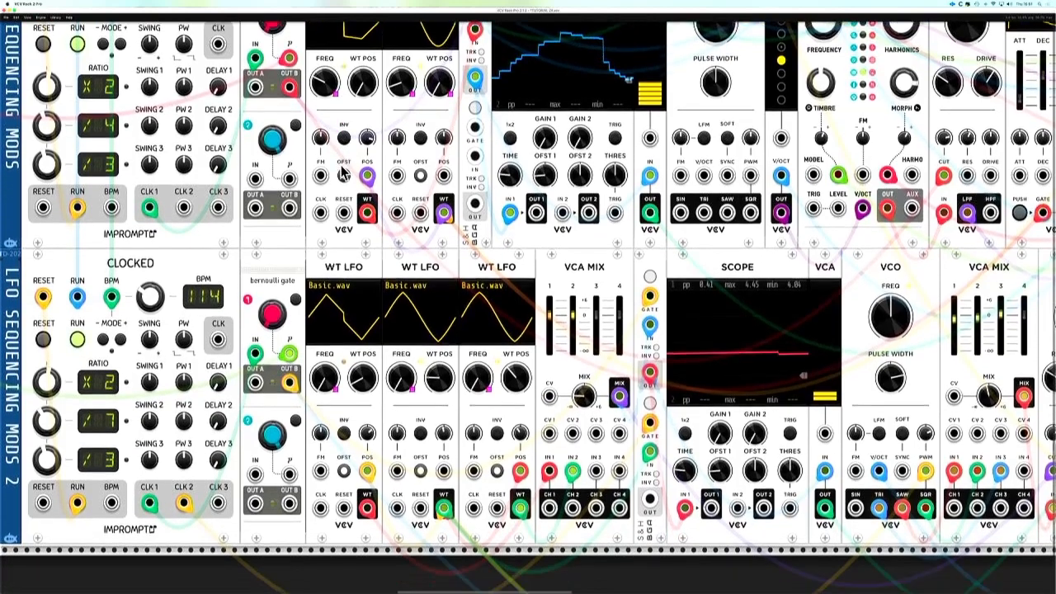
scroll(342, 172, down, 3)
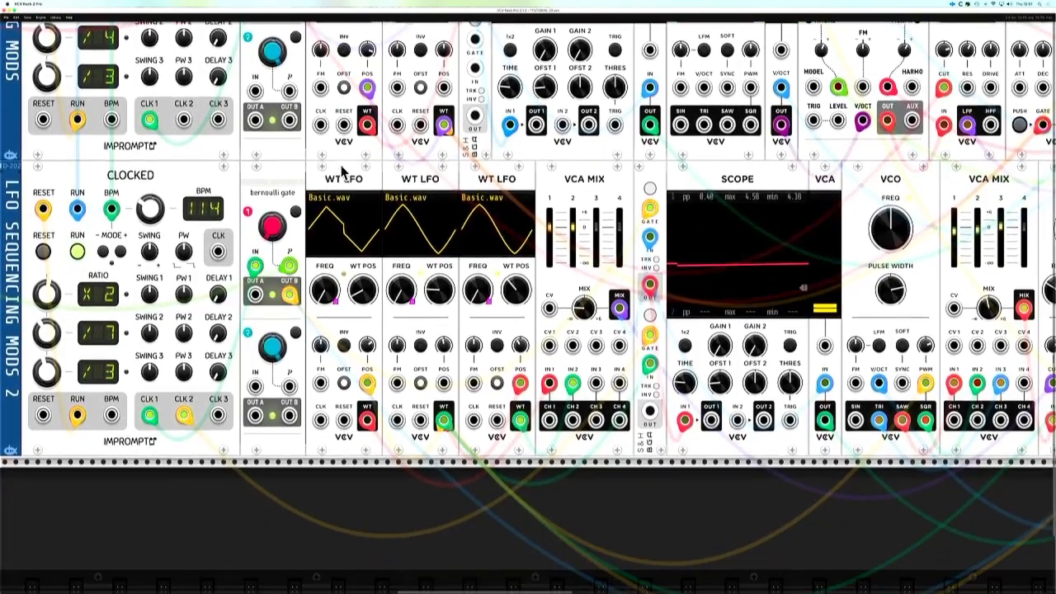
scroll(342, 172, down, 3)
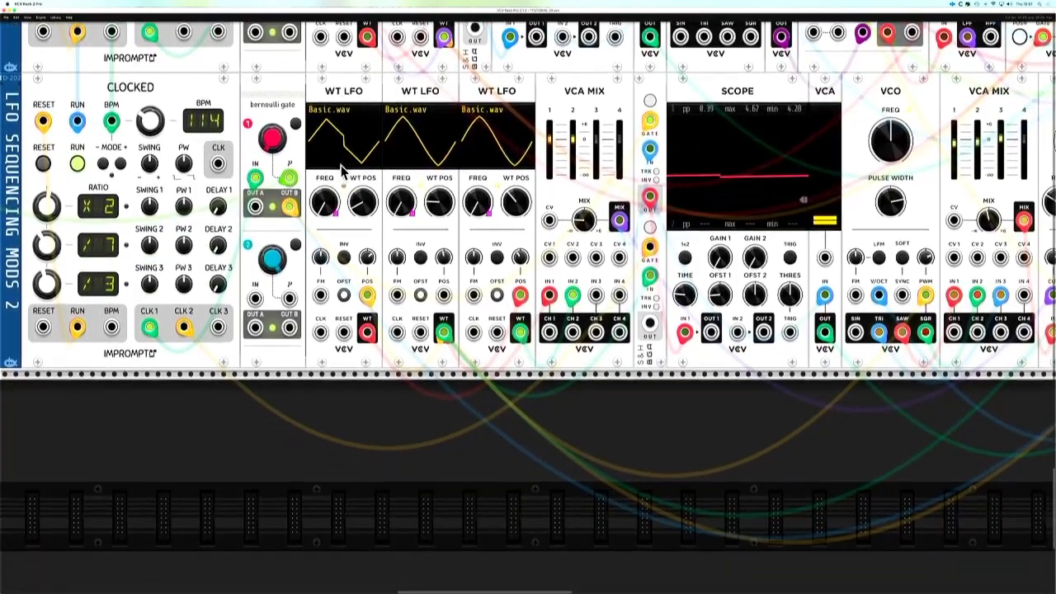
scroll(342, 171, down, 1)
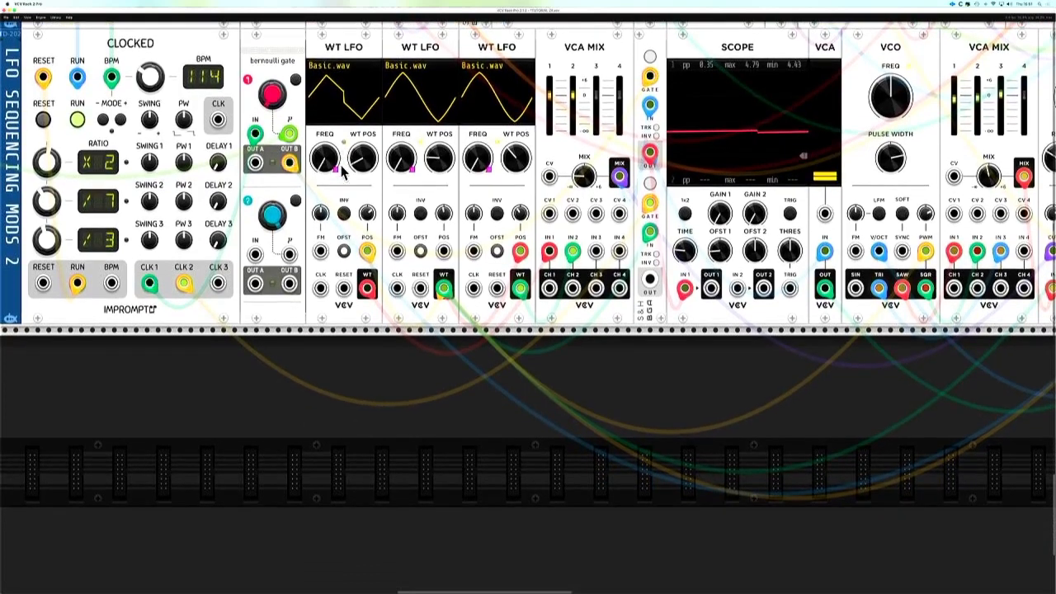